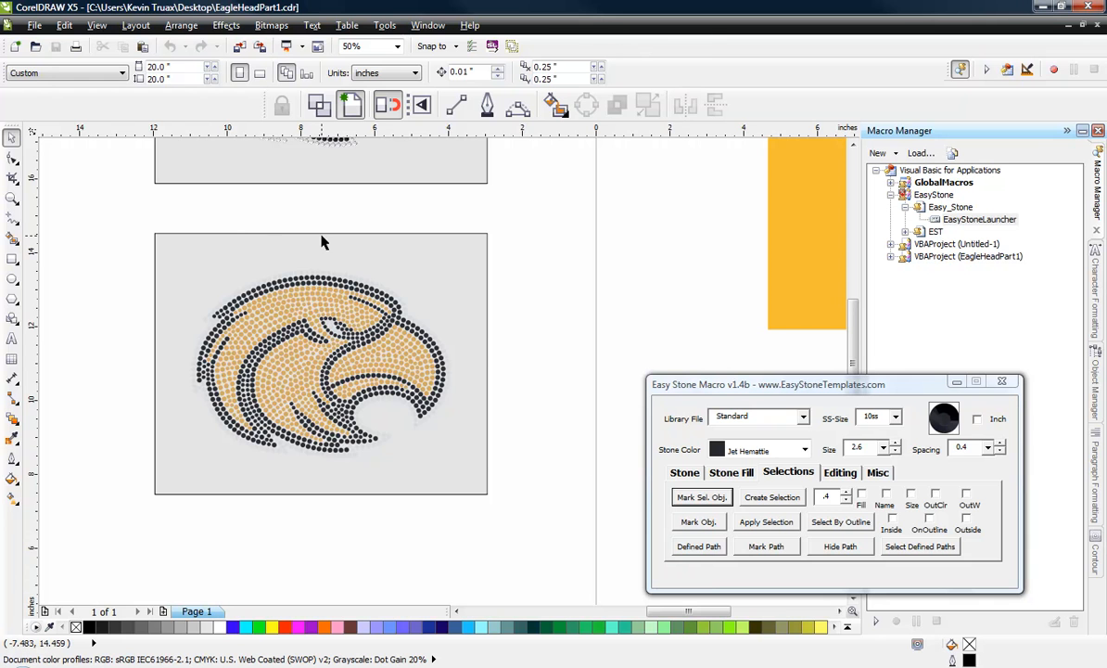
- Duplicate the complete eagle stone design together with its grey background box, placing the copy directly below the original
{"action": "scroll", "coordinate": [322, 242], "scroll_direction": "down", "scroll_amount": 1}
{"action": "left_click_drag", "start_coordinate": [215, 225], "coordinate": [413, 416]}
{"action": "left_click_drag", "start_coordinate": [363, 254], "coordinate": [376, 401]}
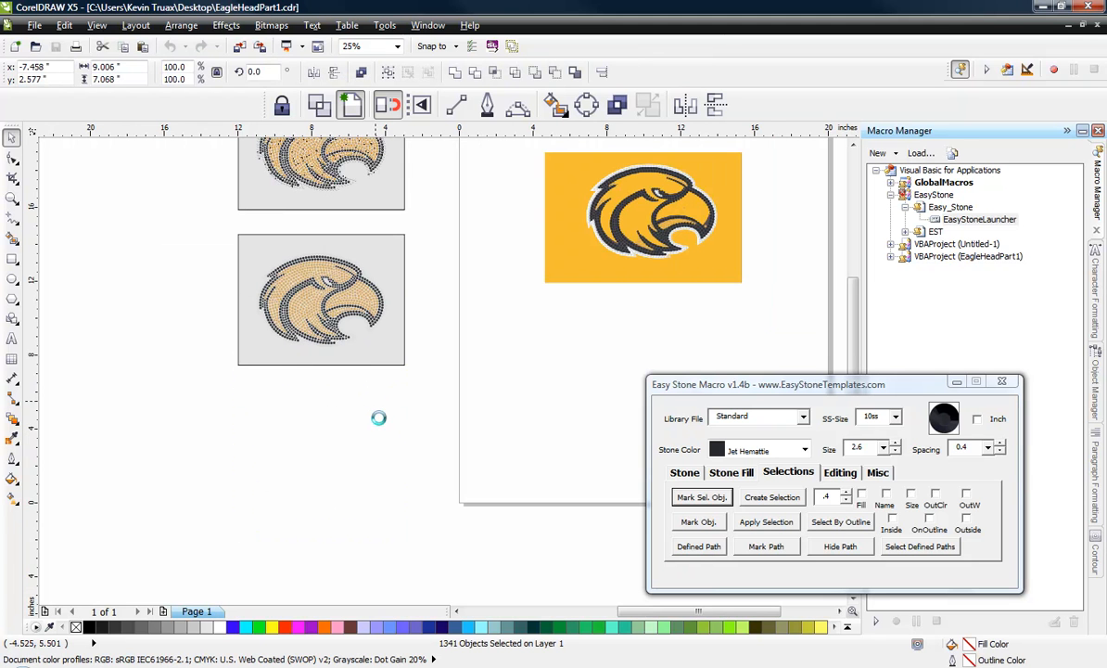
{"action": "left_click", "coordinate": [192, 410]}
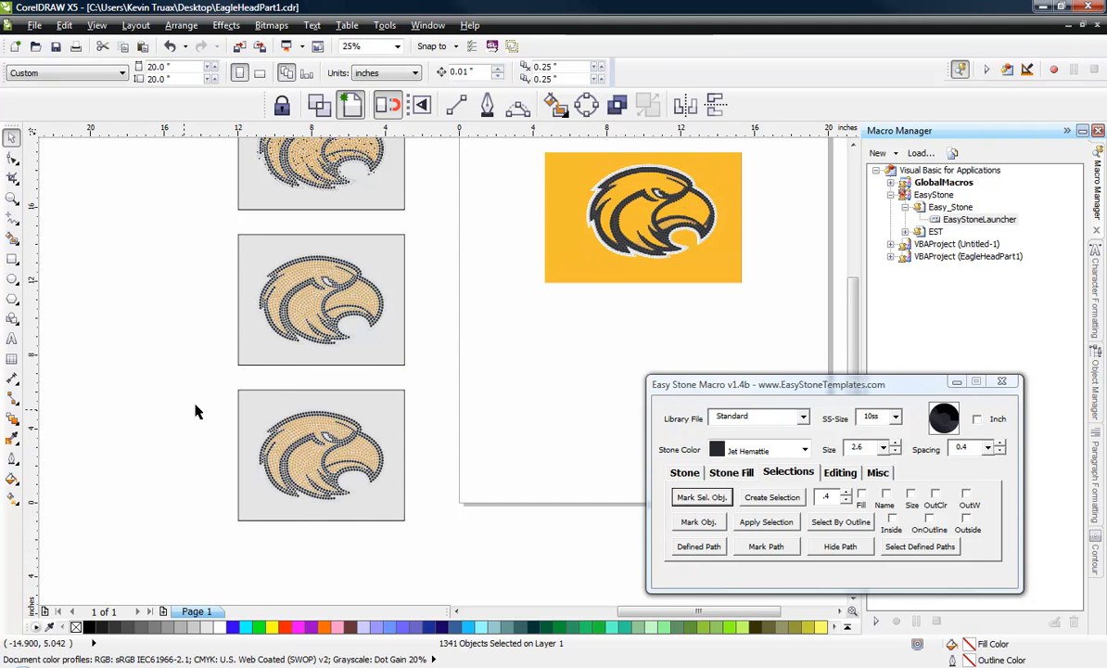
- Mark a black stone and a pale stone beside the inner curve of the beak as reference objects for the Easy Stone selection
{"action": "scroll", "coordinate": [324, 278], "scroll_direction": "up", "scroll_amount": 3}
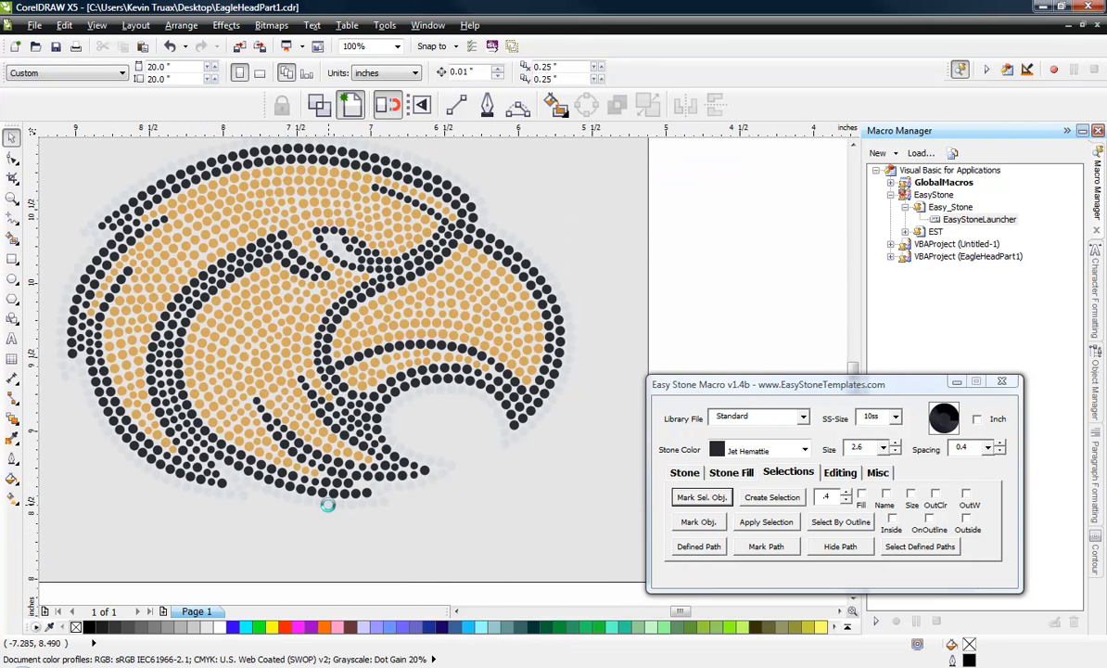
{"action": "scroll", "coordinate": [328, 509], "scroll_direction": "up", "scroll_amount": 1}
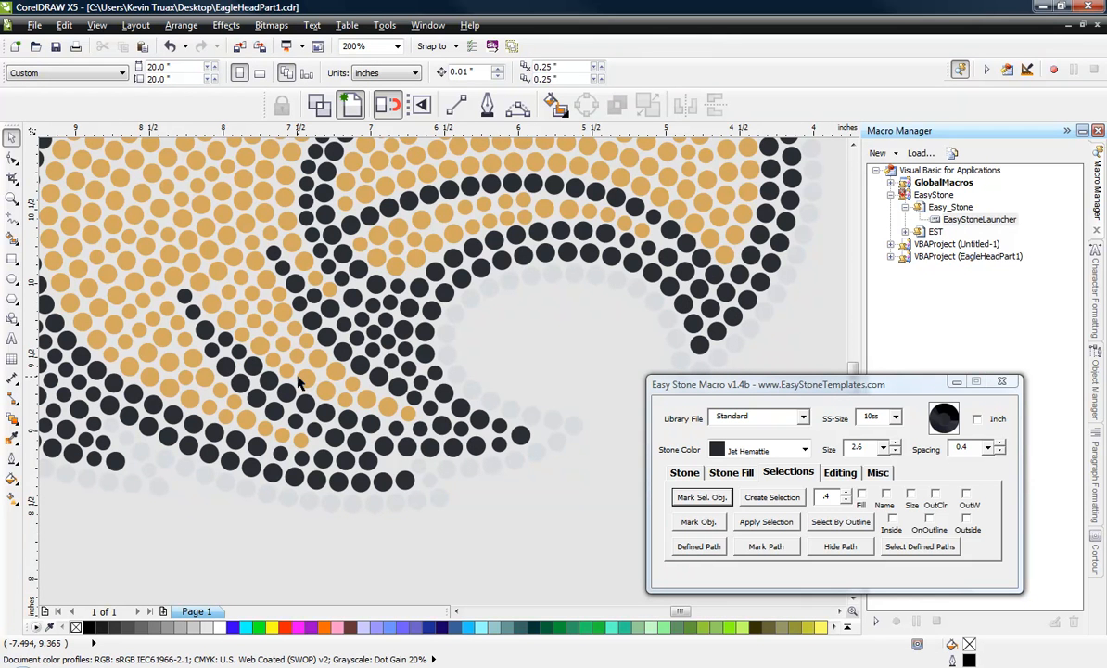
{"action": "left_click", "coordinate": [397, 383]}
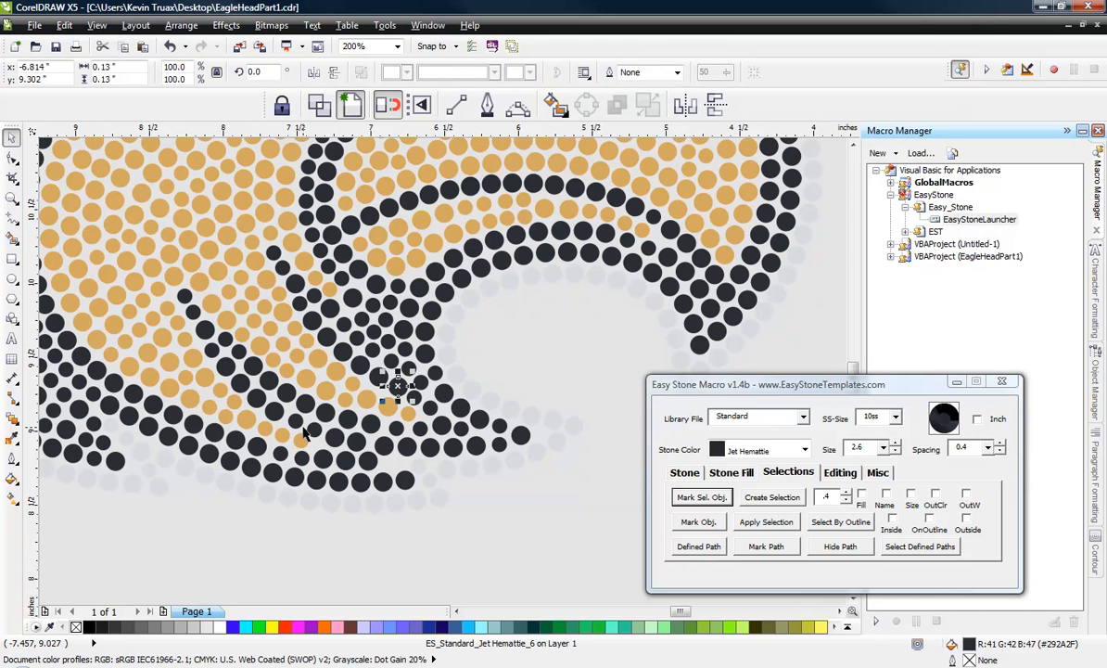
{"action": "left_click", "coordinate": [429, 355], "text": "shift"}
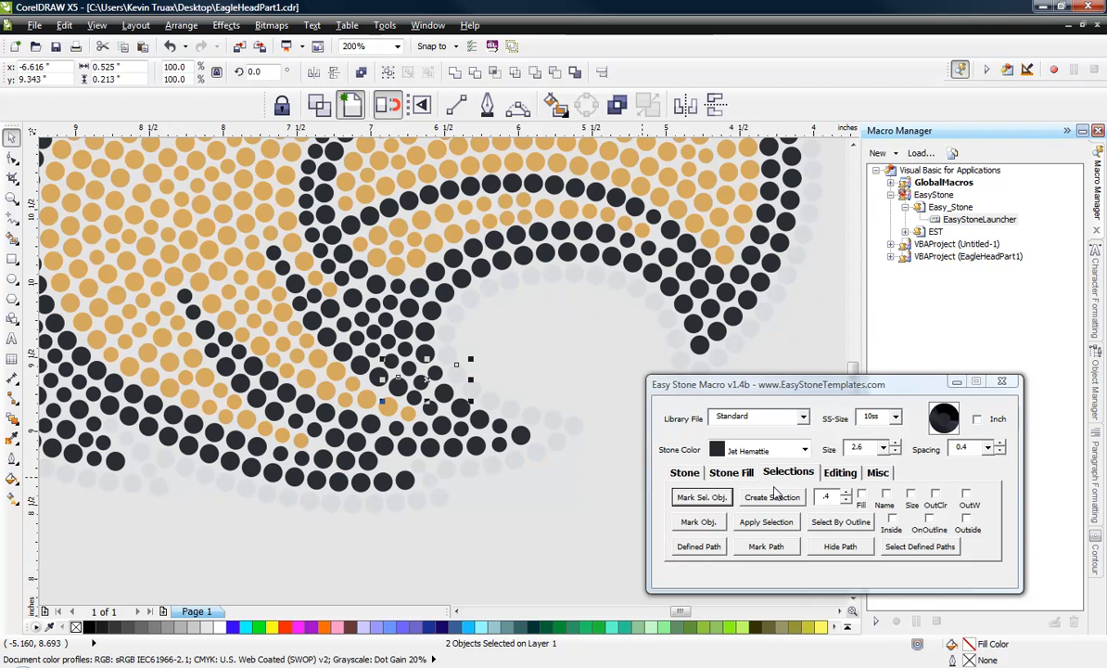
{"action": "left_click", "coordinate": [691, 498]}
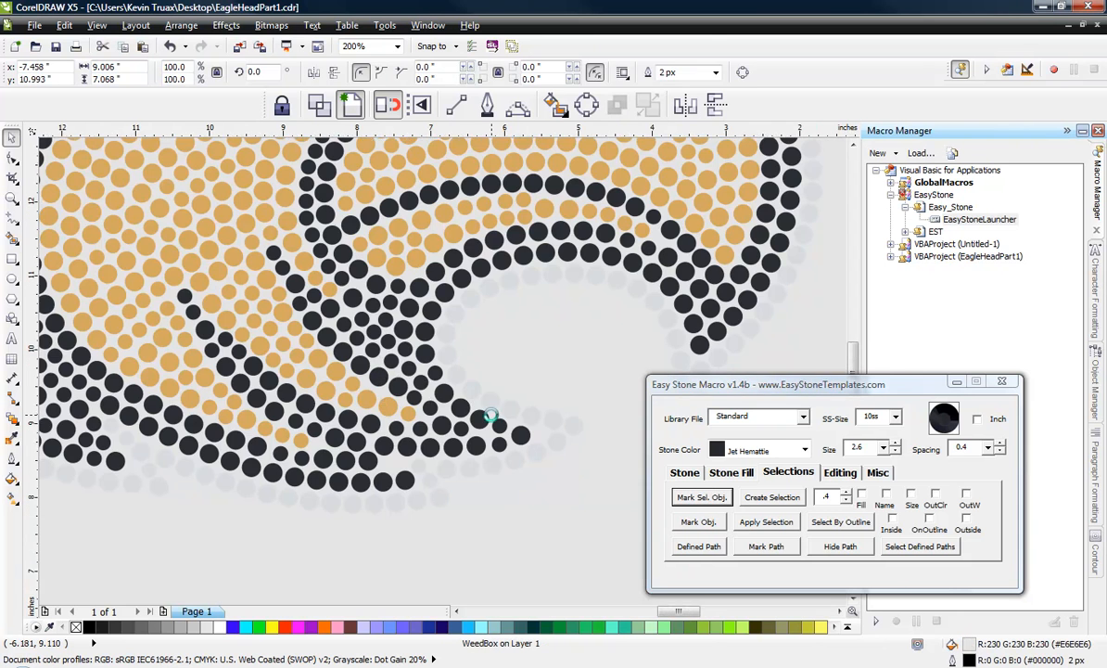
{"action": "scroll", "coordinate": [482, 427], "scroll_direction": "down", "scroll_amount": 4}
{"action": "left_click", "coordinate": [398, 521]}
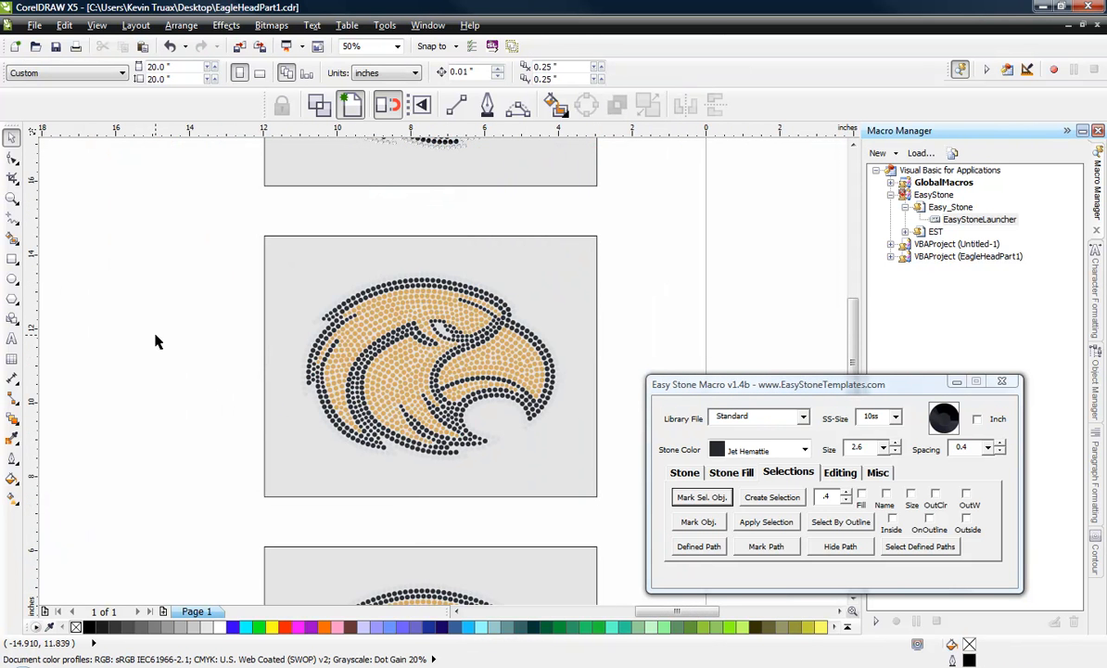
- Create a selection by Fill from all stones of the original eagle and delete the stones matching the marked black and pale ones
{"action": "left_click", "coordinate": [864, 499]}
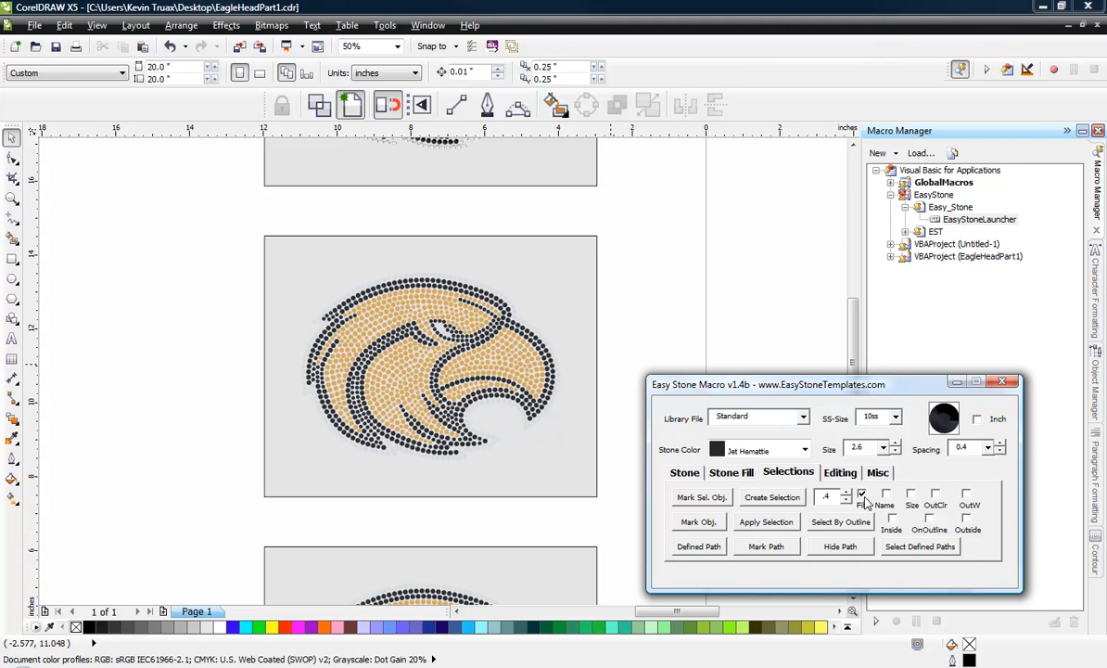
{"action": "left_click", "coordinate": [781, 502]}
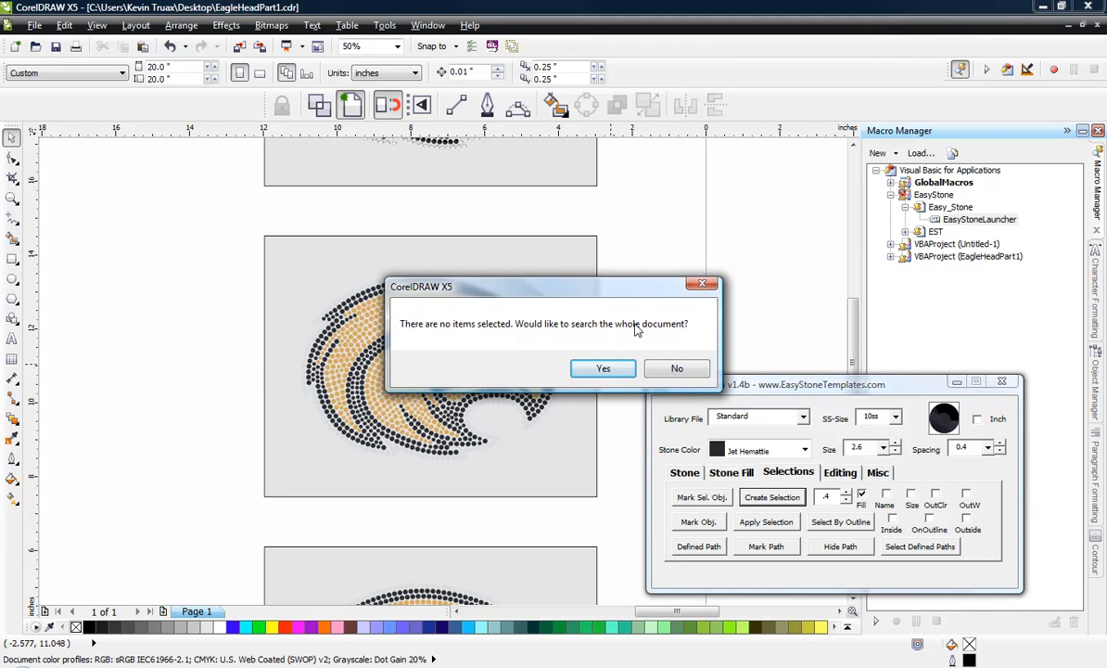
{"action": "left_click", "coordinate": [678, 369]}
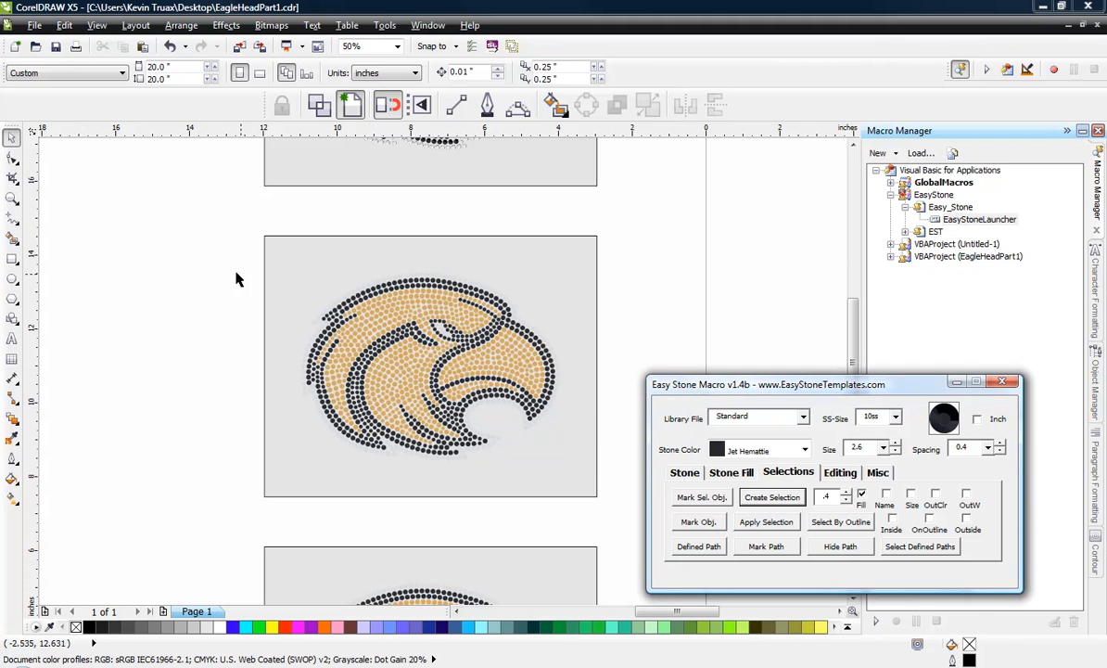
{"action": "left_click_drag", "start_coordinate": [188, 254], "coordinate": [605, 490]}
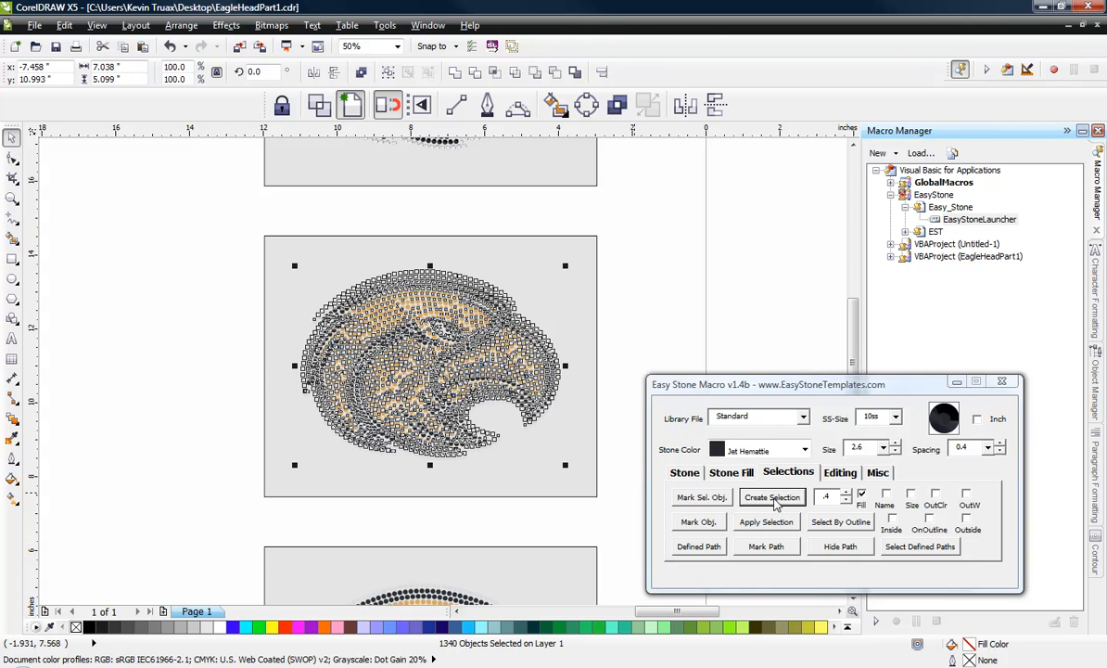
{"action": "left_click", "coordinate": [774, 498]}
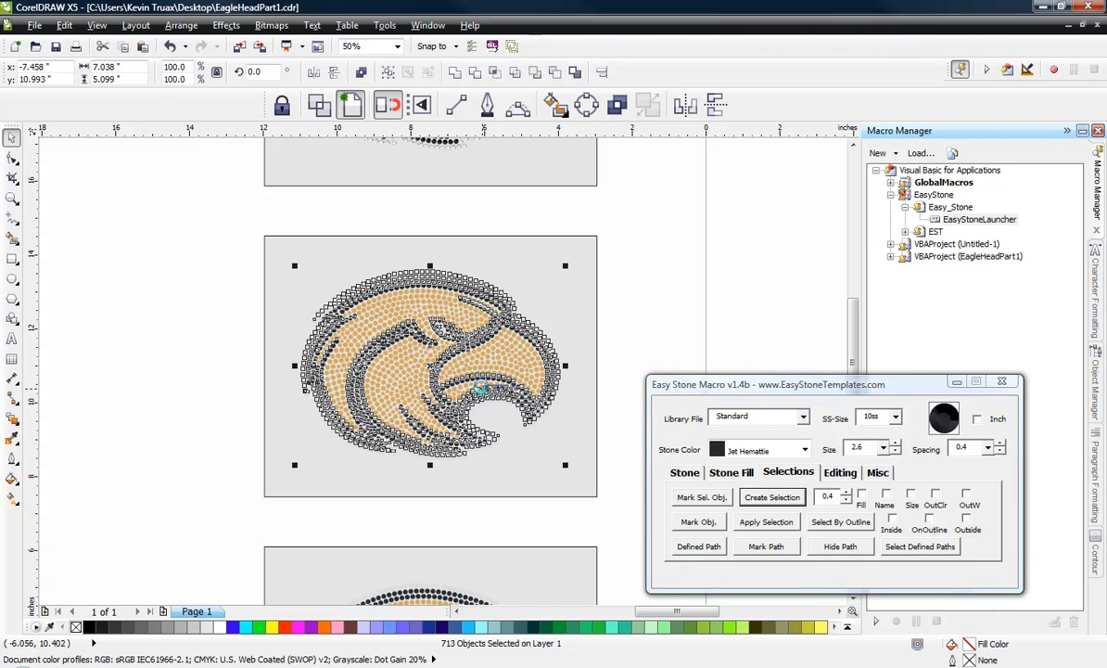
{"action": "key", "text": "Delete"}
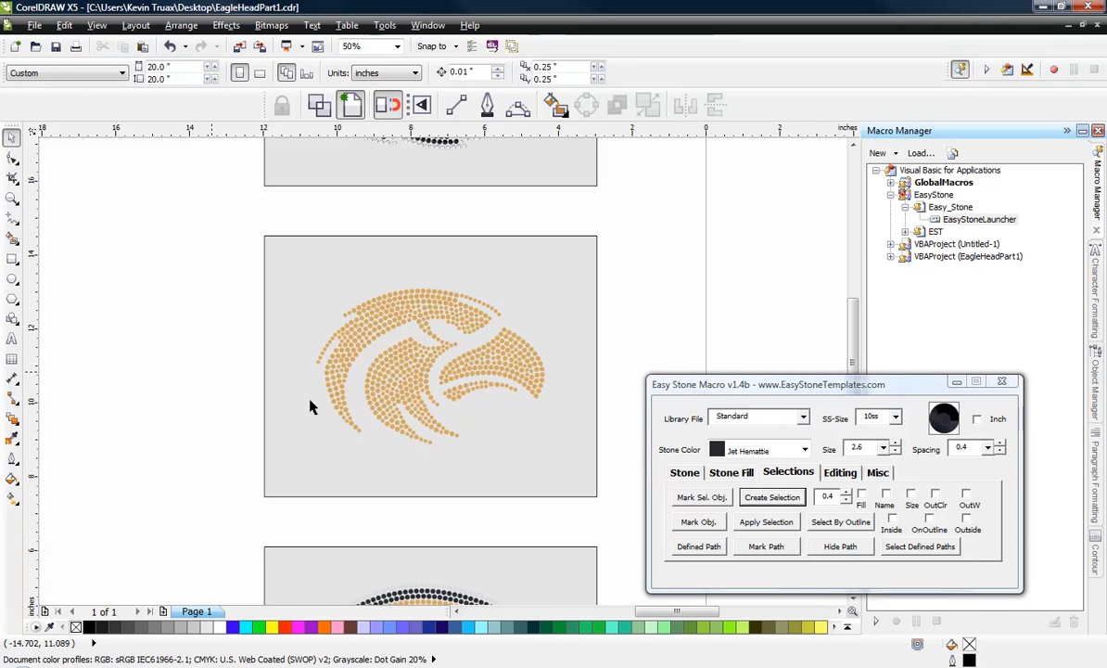
- Mark one of the small gold stones in the beak as the reference object for the Easy Stone selection
{"action": "scroll", "coordinate": [422, 401], "scroll_direction": "up", "scroll_amount": 1}
{"action": "scroll", "coordinate": [426, 401], "scroll_direction": "up", "scroll_amount": 1}
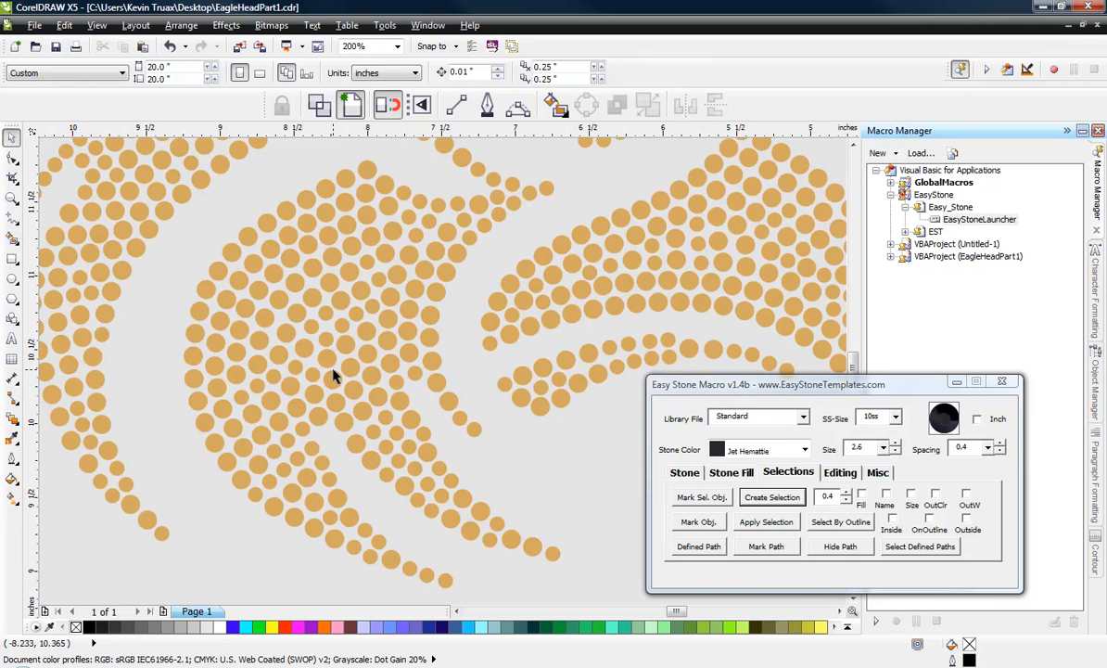
{"action": "scroll", "coordinate": [334, 375], "scroll_direction": "down", "scroll_amount": 1}
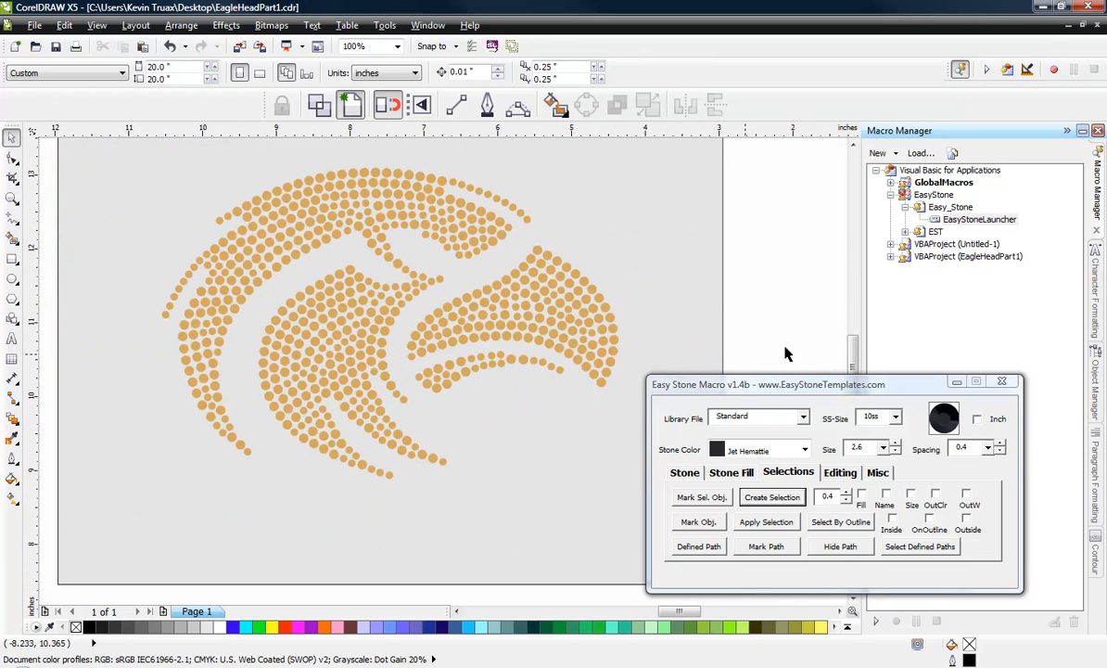
{"action": "scroll", "coordinate": [578, 354], "scroll_direction": "up", "scroll_amount": 1}
{"action": "scroll", "coordinate": [580, 352], "scroll_direction": "up", "scroll_amount": 1}
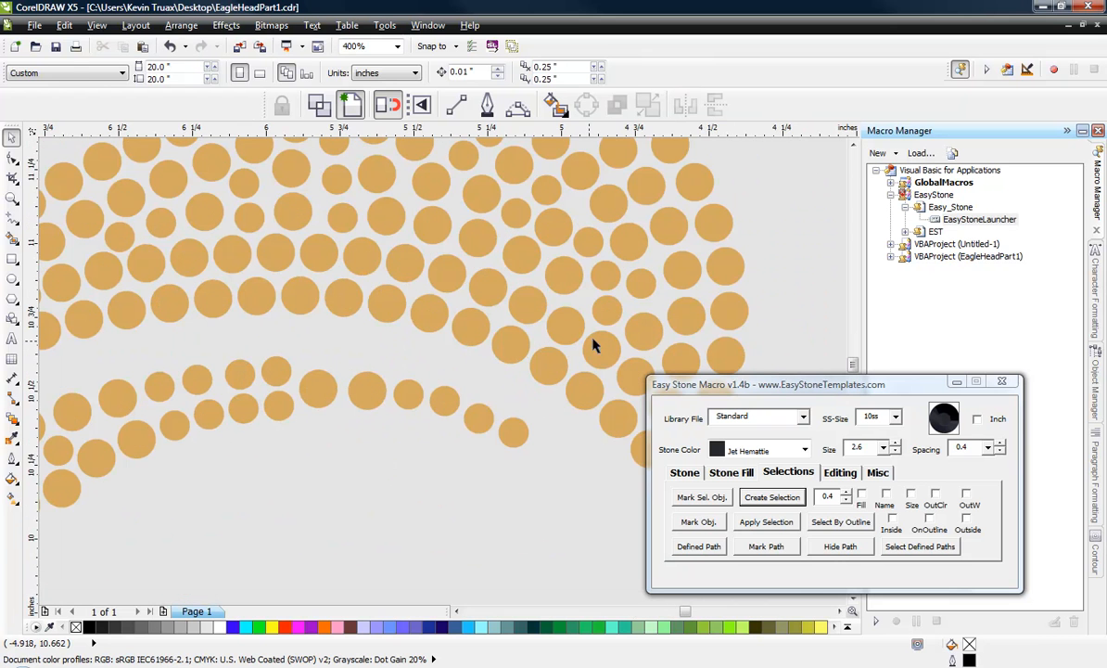
{"action": "left_click", "coordinate": [604, 312]}
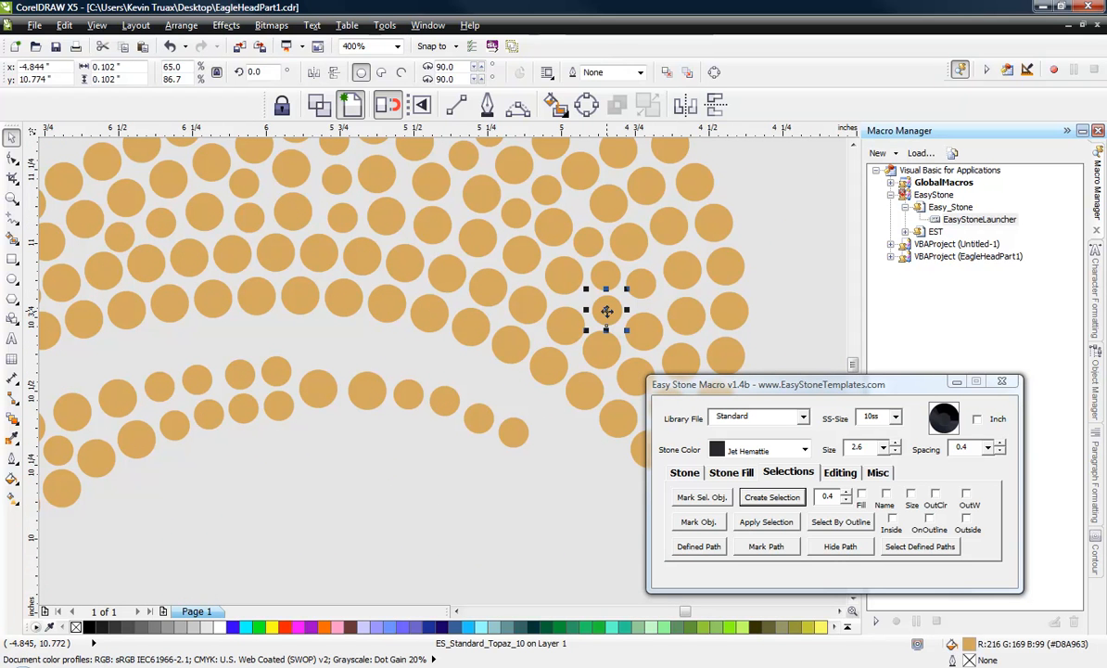
{"action": "left_click", "coordinate": [674, 496]}
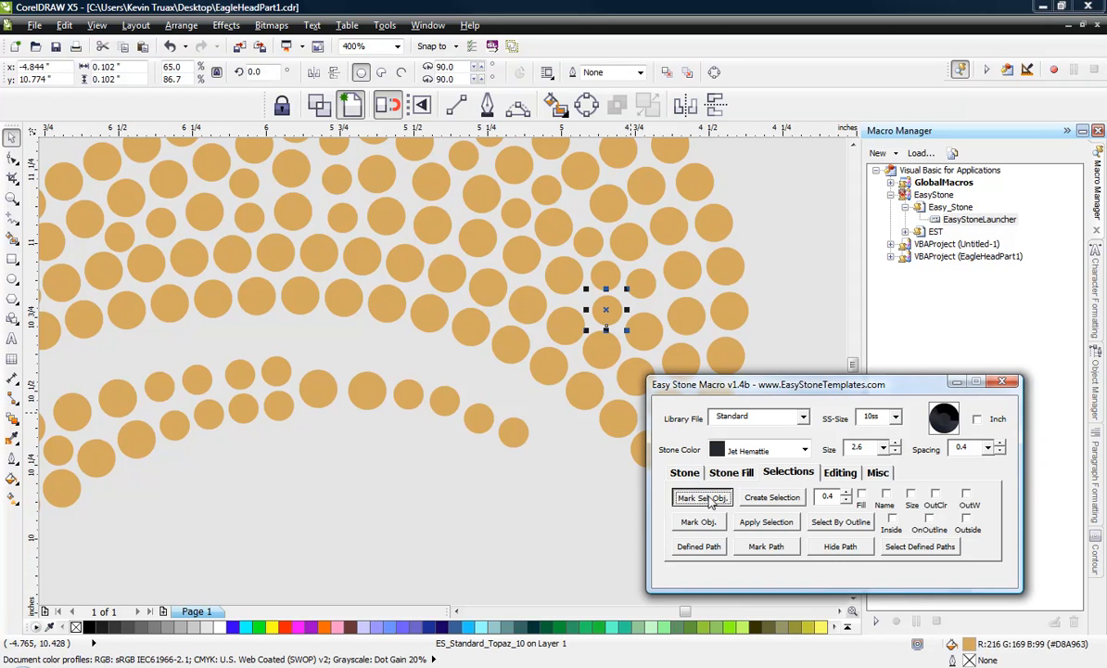
{"action": "left_click", "coordinate": [606, 306]}
- Create a selection by Size only from all gold stones of the original eagle and delete the matching small stones
{"action": "scroll", "coordinate": [604, 304], "scroll_direction": "down", "scroll_amount": 1}
{"action": "scroll", "coordinate": [563, 293], "scroll_direction": "down", "scroll_amount": 1}
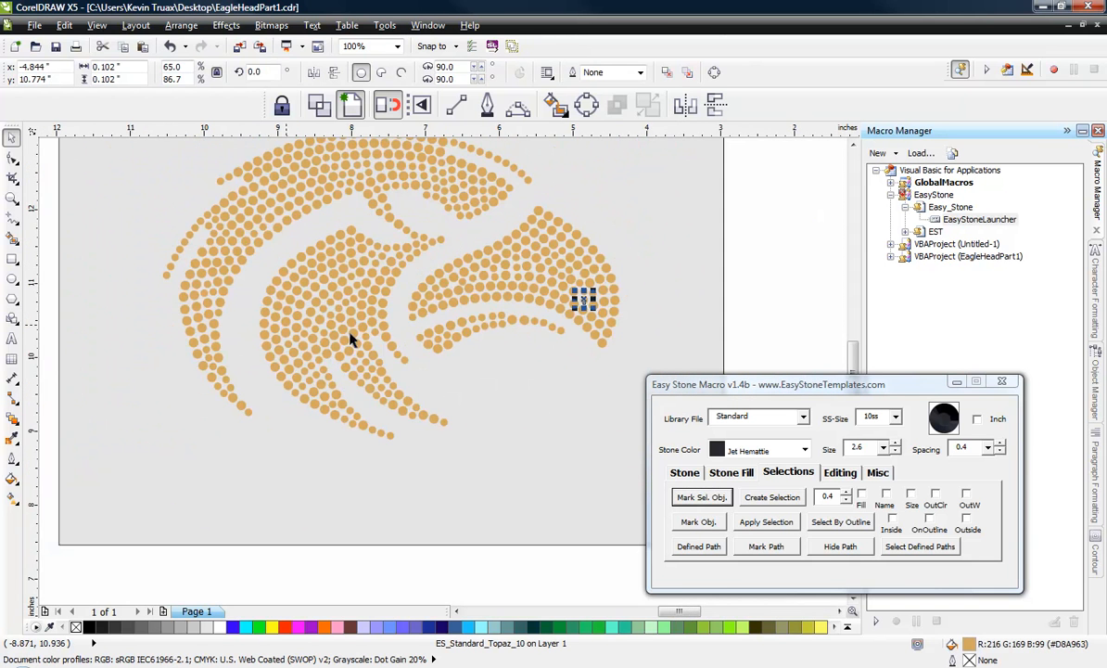
{"action": "scroll", "coordinate": [636, 349], "scroll_direction": "down", "scroll_amount": 1}
{"action": "left_click", "coordinate": [911, 493]}
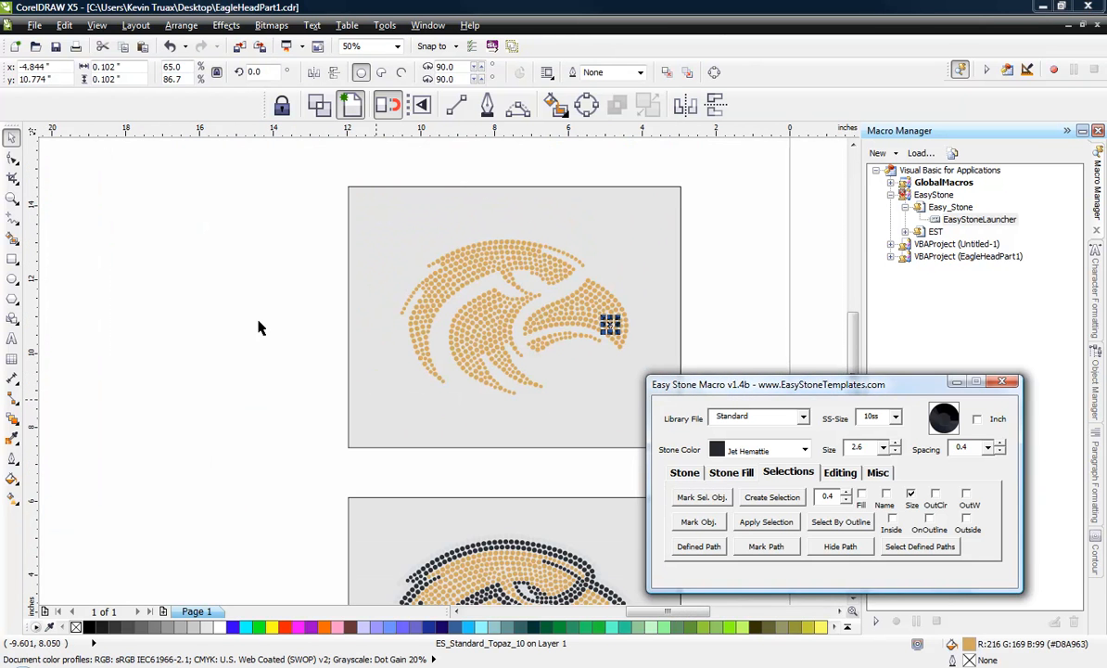
{"action": "left_click_drag", "start_coordinate": [241, 226], "coordinate": [781, 425]}
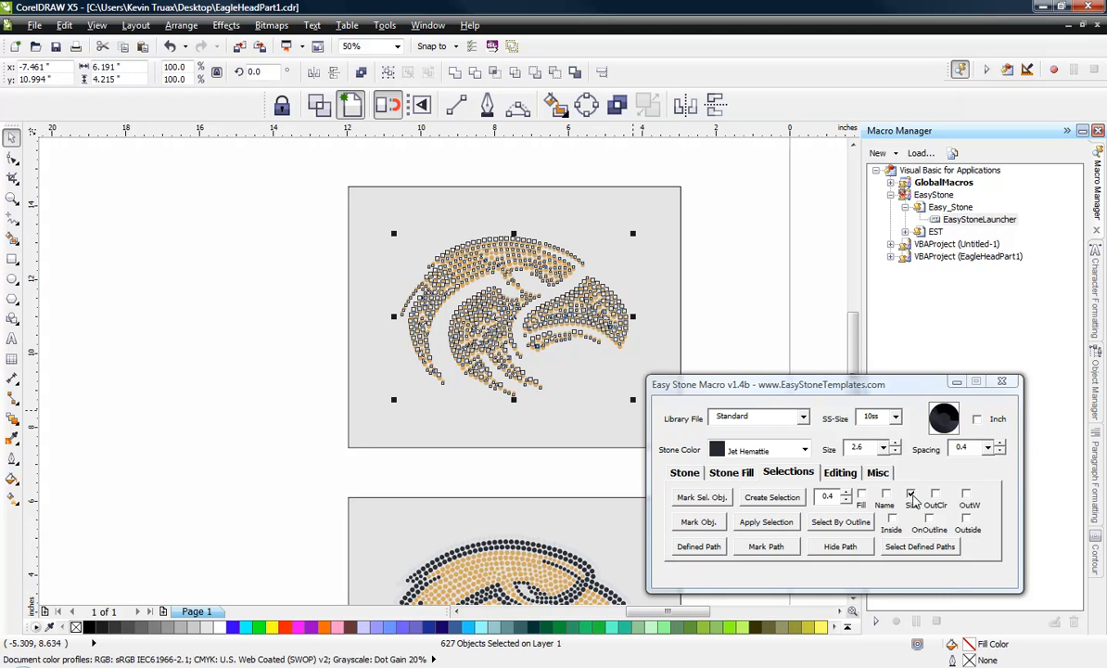
{"action": "left_click", "coordinate": [861, 493]}
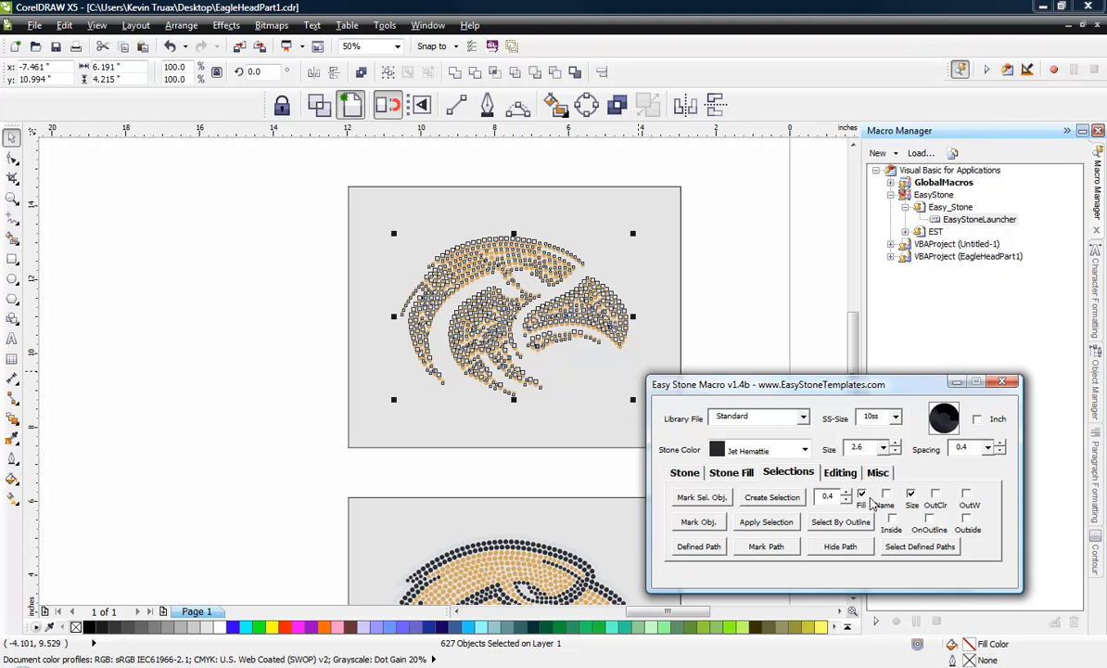
{"action": "left_click", "coordinate": [911, 494]}
{"action": "left_click", "coordinate": [864, 496]}
{"action": "left_click", "coordinate": [783, 501]}
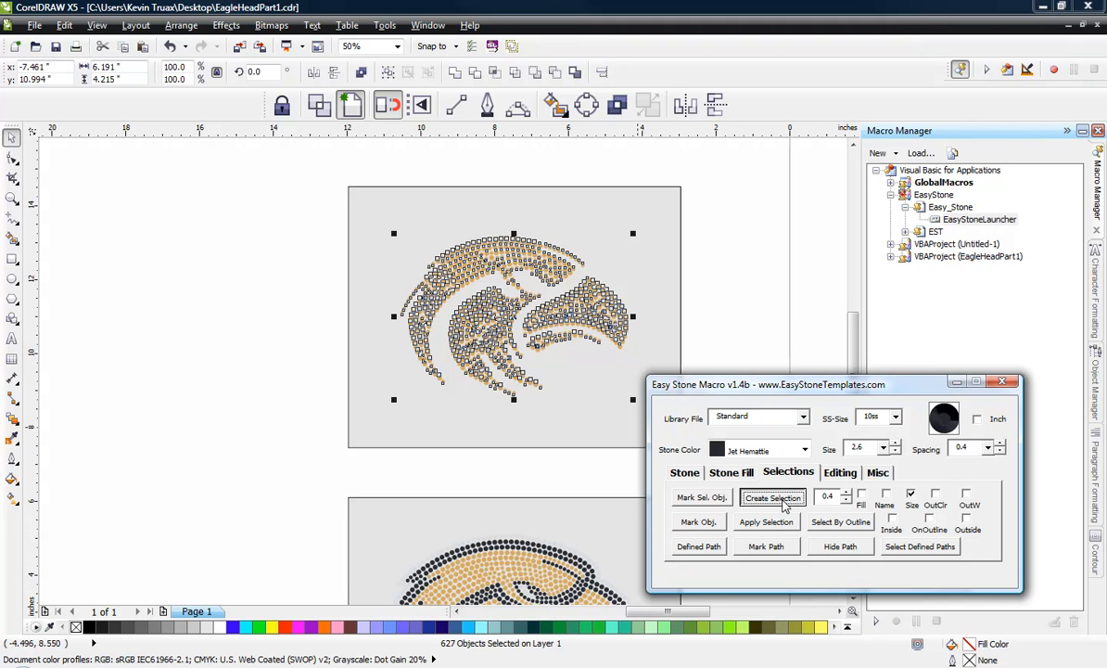
{"action": "left_click", "coordinate": [541, 16]}
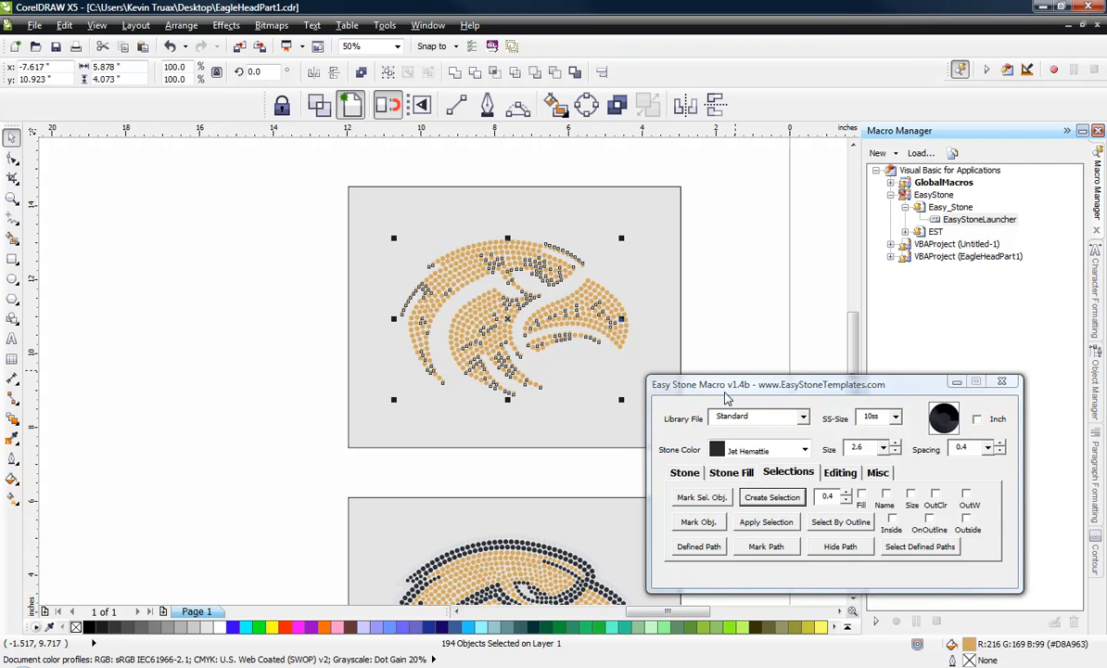
{"action": "left_click_drag", "start_coordinate": [730, 391], "coordinate": [705, 373]}
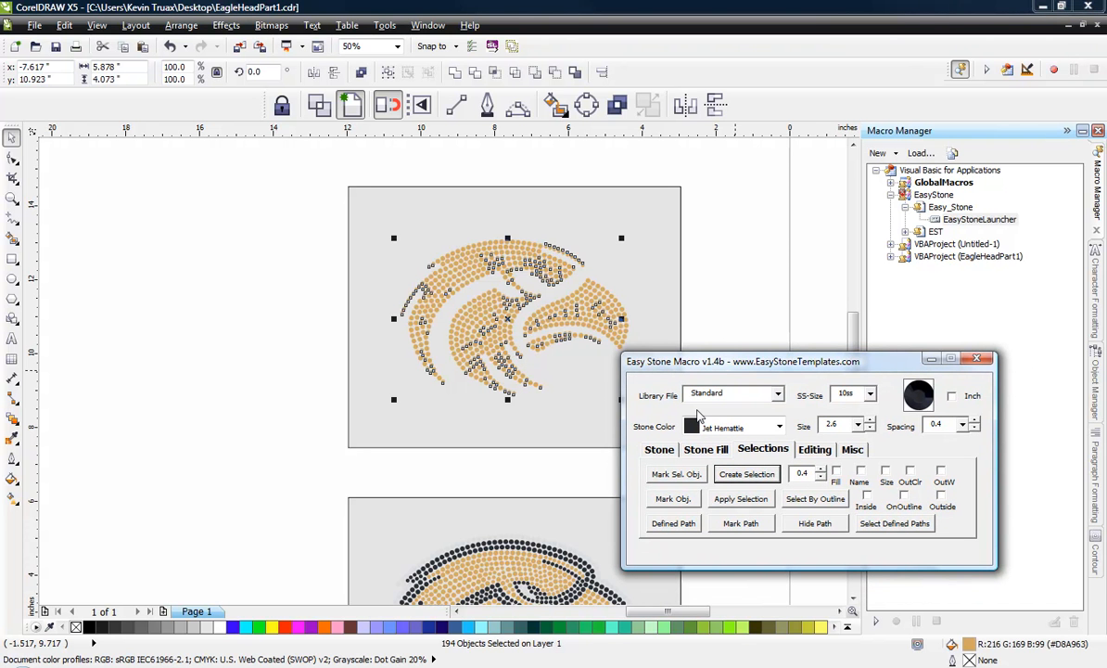
{"action": "left_click", "coordinate": [370, 10]}
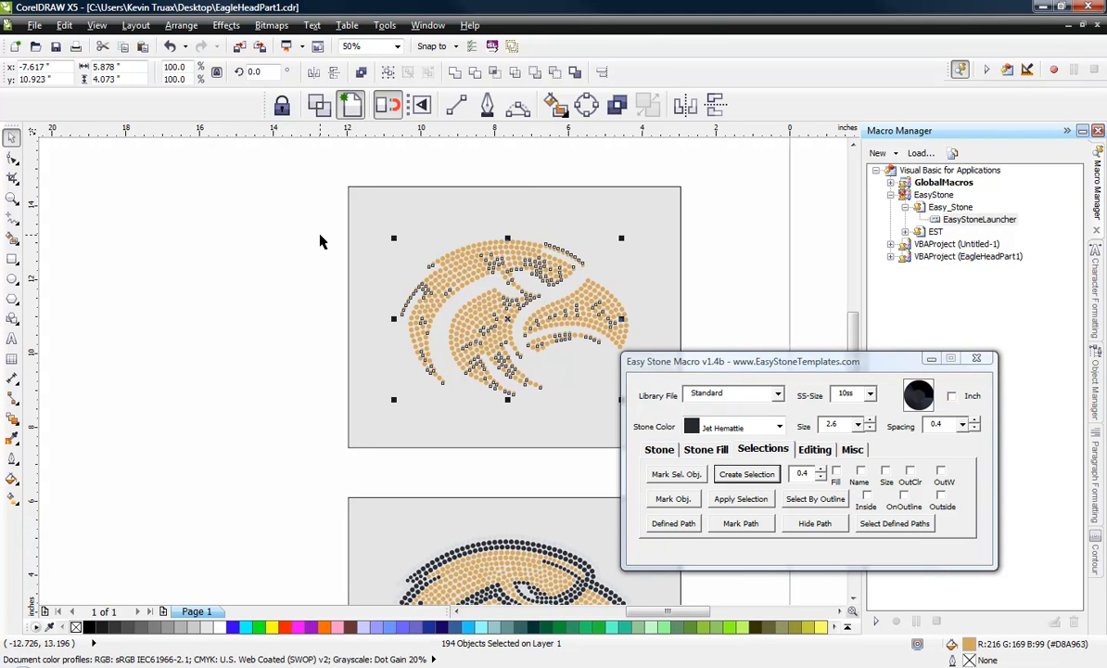
{"action": "key", "text": "Delete"}
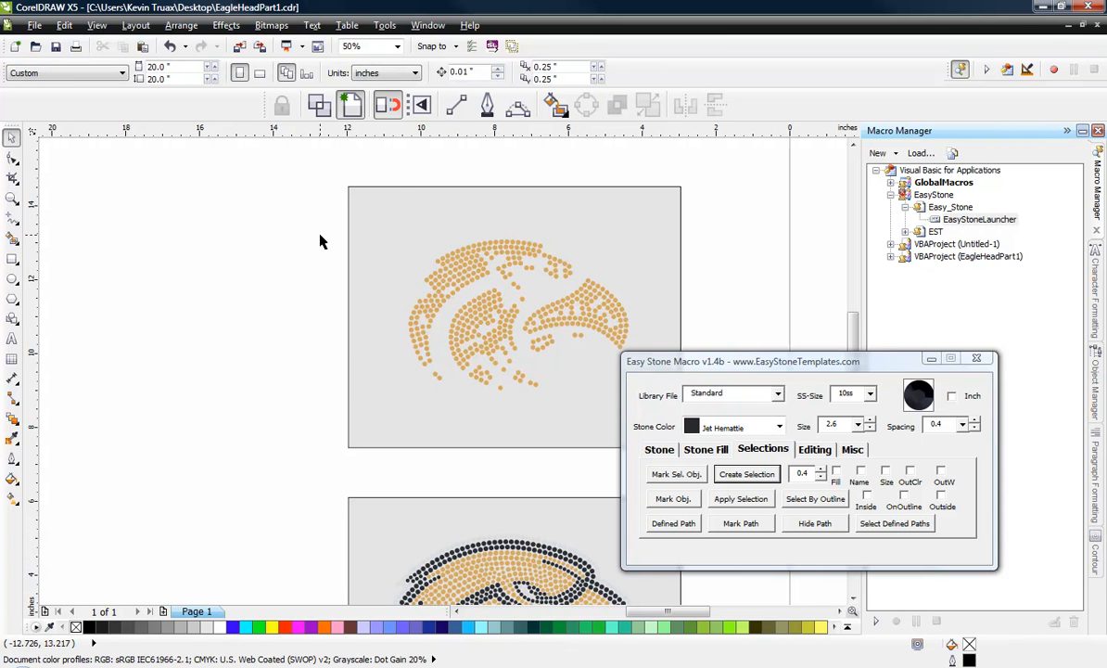
- Examine the remaining gold stones across the eagle head for any leftover small ones
{"action": "scroll", "coordinate": [494, 350], "scroll_direction": "up", "scroll_amount": 2}
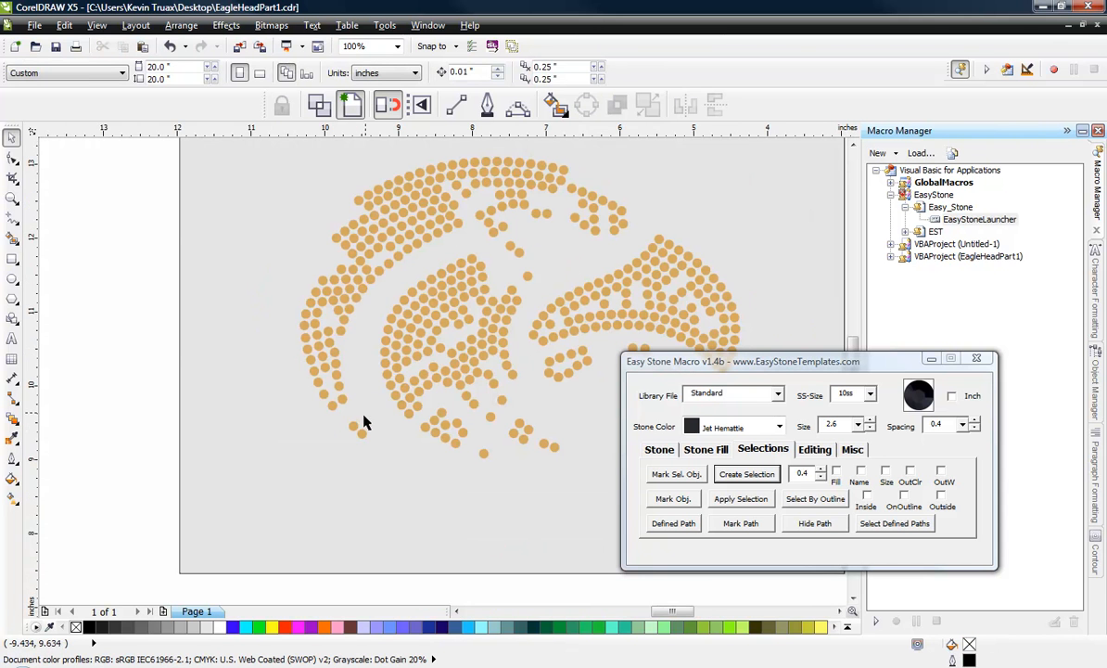
{"action": "scroll", "coordinate": [352, 434], "scroll_direction": "up", "scroll_amount": 2}
{"action": "scroll", "coordinate": [352, 431], "scroll_direction": "down", "scroll_amount": 1}
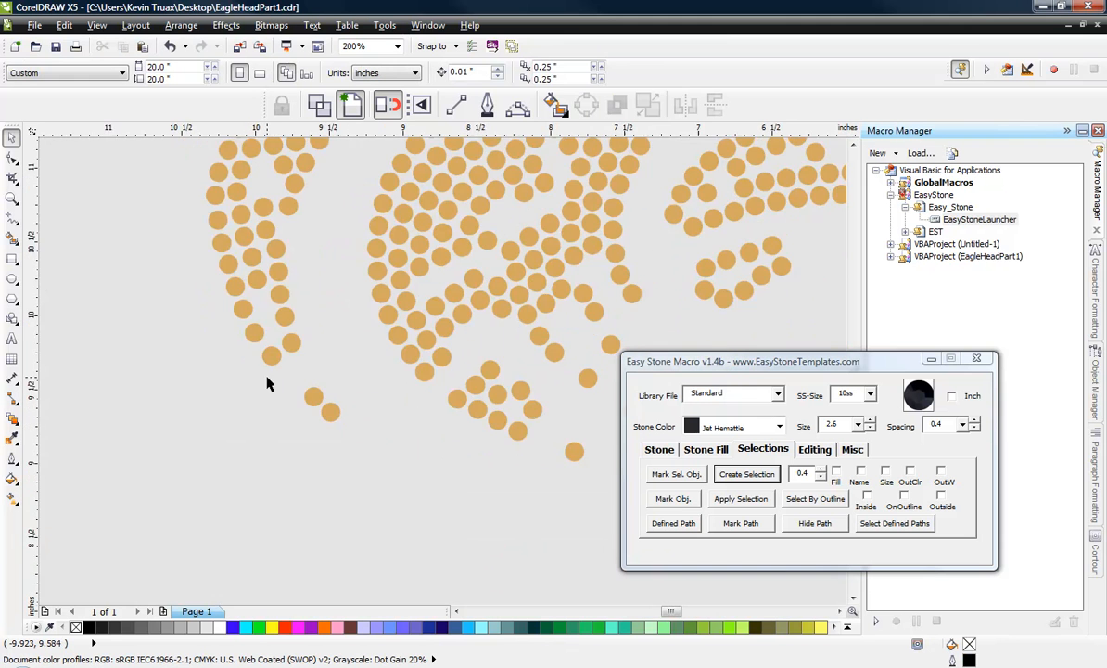
{"action": "scroll", "coordinate": [268, 376], "scroll_direction": "down", "scroll_amount": 1}
{"action": "scroll", "coordinate": [413, 408], "scroll_direction": "down", "scroll_amount": 1}
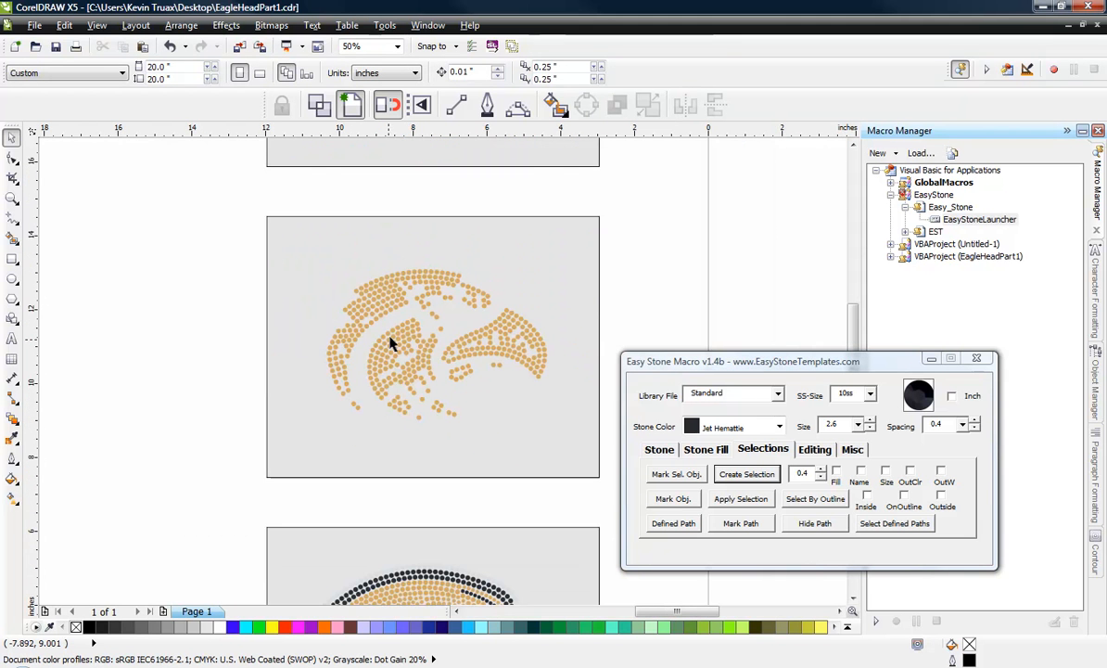
{"action": "scroll", "coordinate": [425, 352], "scroll_direction": "up", "scroll_amount": 2}
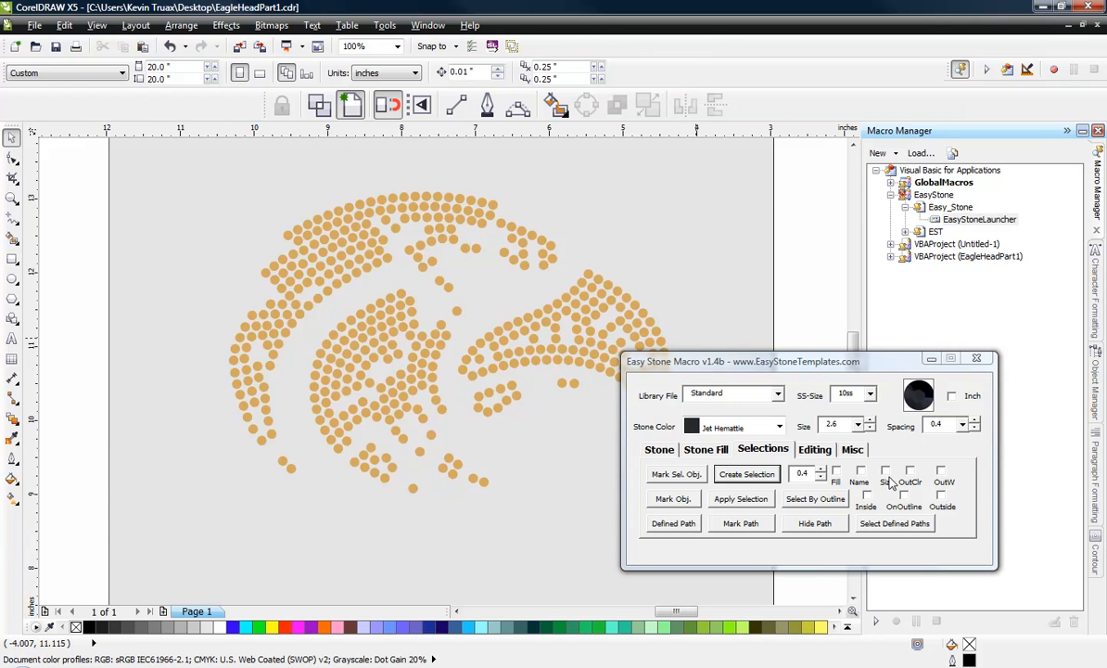
- Draw a jagged outline about 4.1 by 3.3 inches over the back of the eagle head with the 2-Point Line tool
{"action": "left_click_drag", "start_coordinate": [756, 358], "coordinate": [758, 319]}
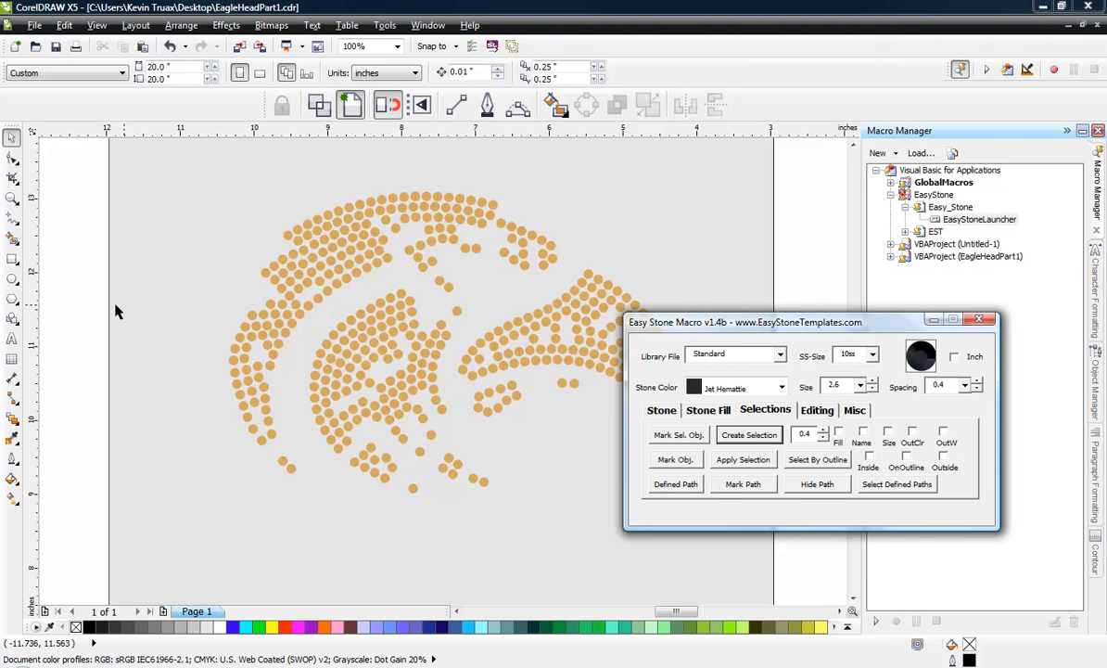
{"action": "left_click", "coordinate": [12, 258]}
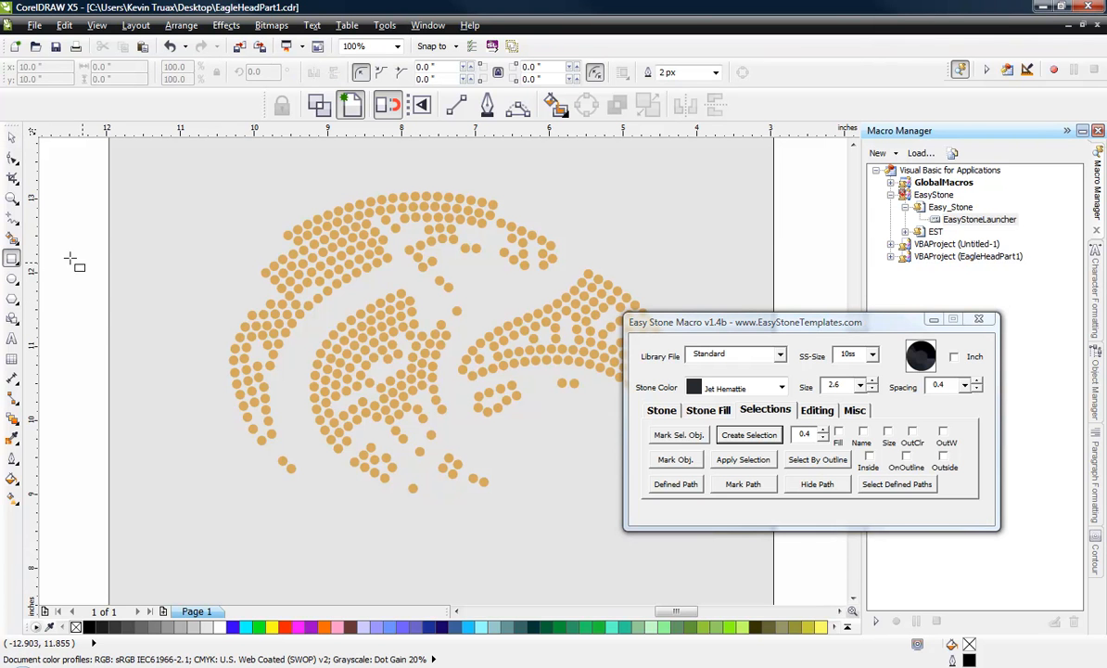
{"action": "left_click", "coordinate": [12, 239]}
{"action": "left_click", "coordinate": [13, 221]}
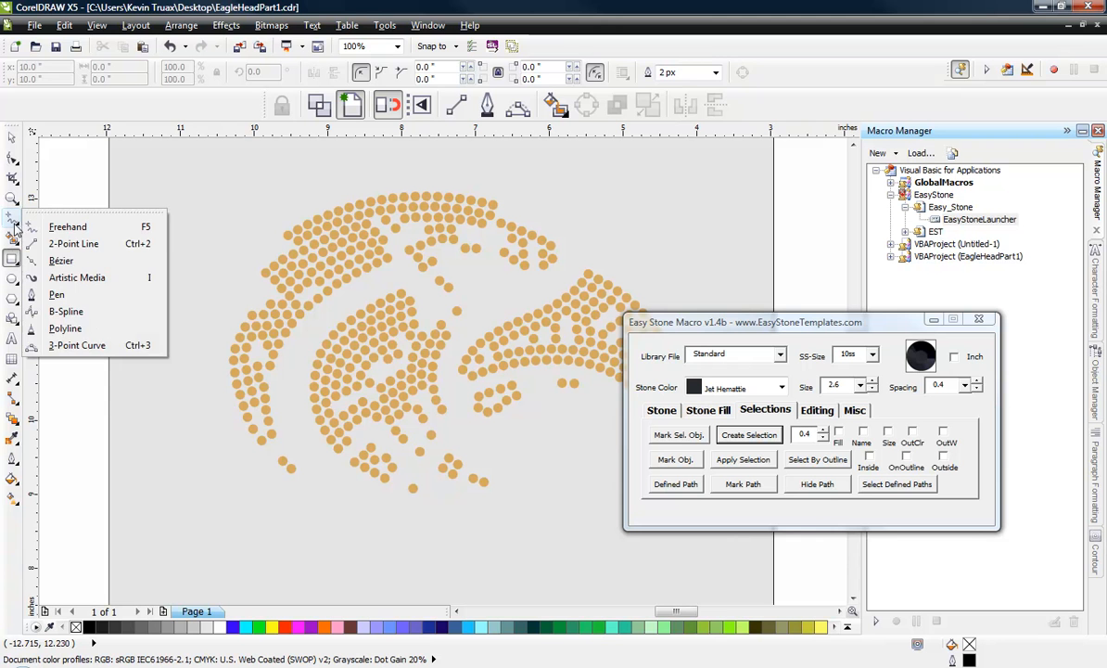
{"action": "left_click", "coordinate": [76, 241]}
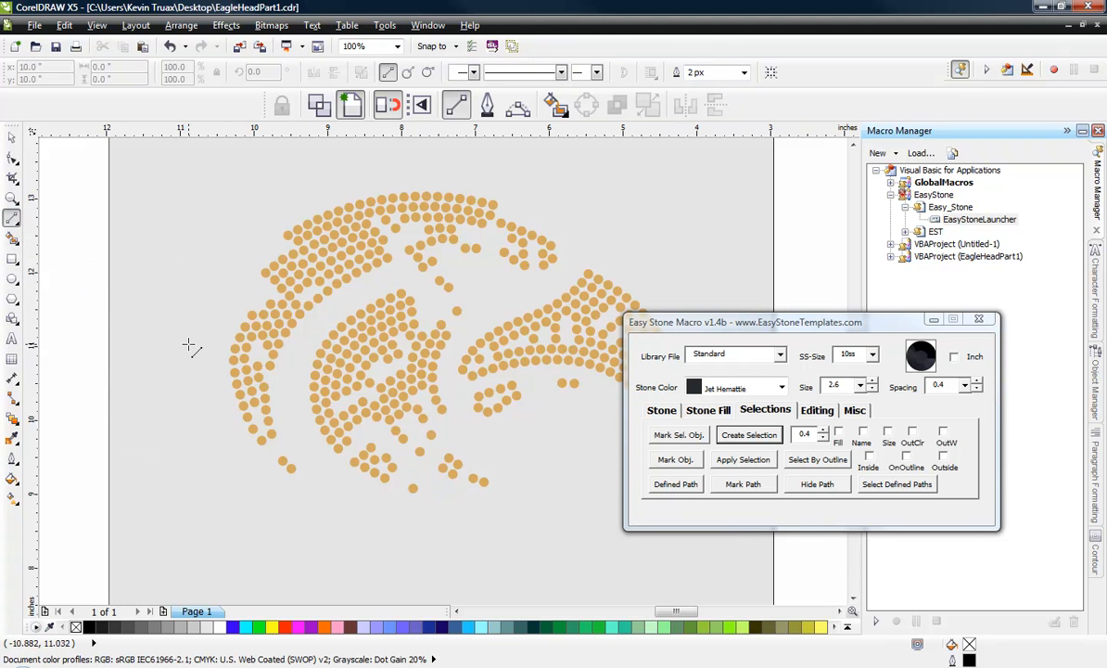
{"action": "mouse_move", "coordinate": [170, 347]}
{"action": "left_mouse_down"}
{"action": "mouse_move", "coordinate": [192, 229]}
{"action": "mouse_move", "coordinate": [346, 322]}
{"action": "mouse_move", "coordinate": [346, 339]}
{"action": "mouse_move", "coordinate": [240, 364]}
{"action": "mouse_move", "coordinate": [248, 375]}
{"action": "mouse_move", "coordinate": [408, 371]}
{"action": "mouse_move", "coordinate": [468, 384]}
{"action": "mouse_move", "coordinate": [472, 401]}
{"action": "left_mouse_up"}
{"action": "left_click_drag", "start_coordinate": [473, 401], "coordinate": [167, 346]}
{"action": "key", "text": "space"}
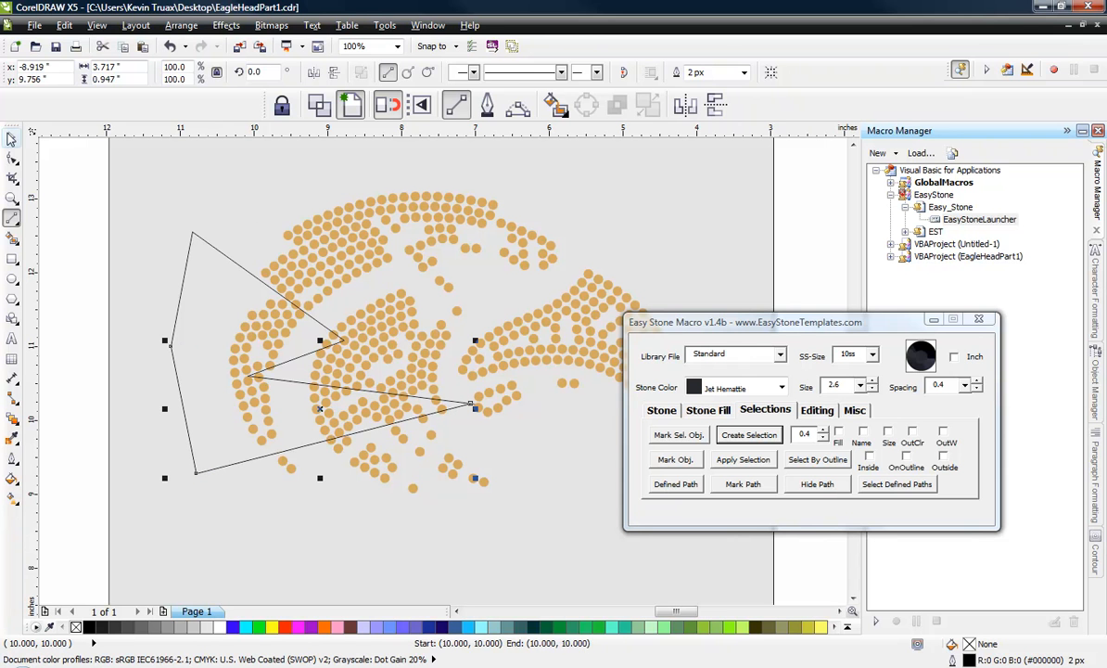
- Try to fill the upper curve of the jagged outline with pale blue to test whether it is closed
{"action": "left_click", "coordinate": [163, 339]}
{"action": "left_click", "coordinate": [183, 316]}
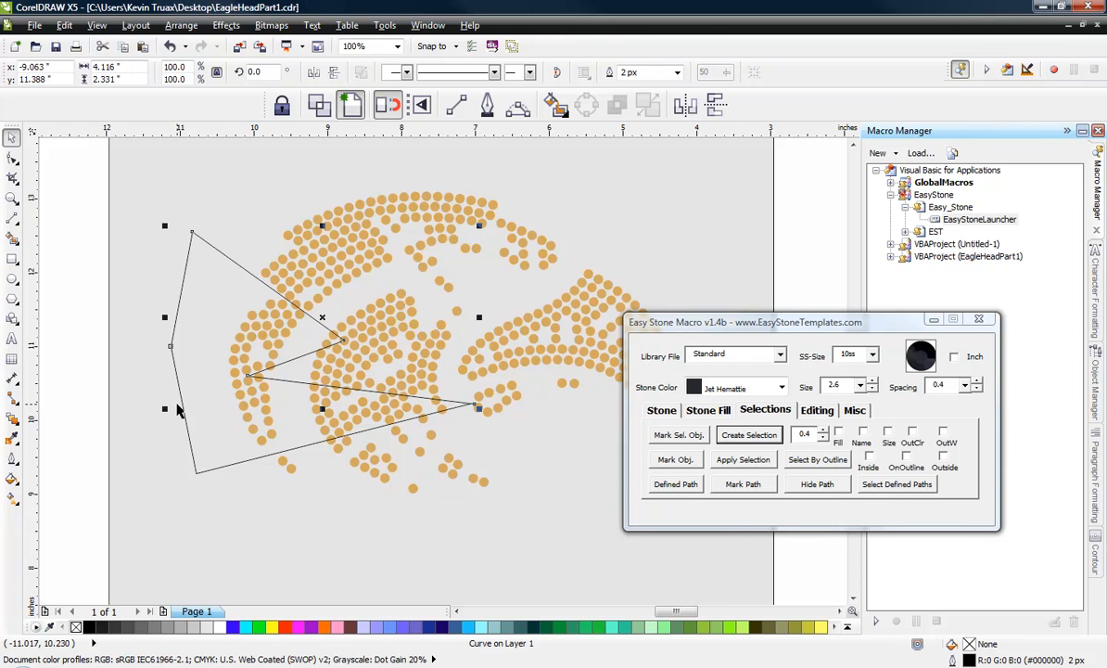
{"action": "left_click", "coordinate": [362, 627]}
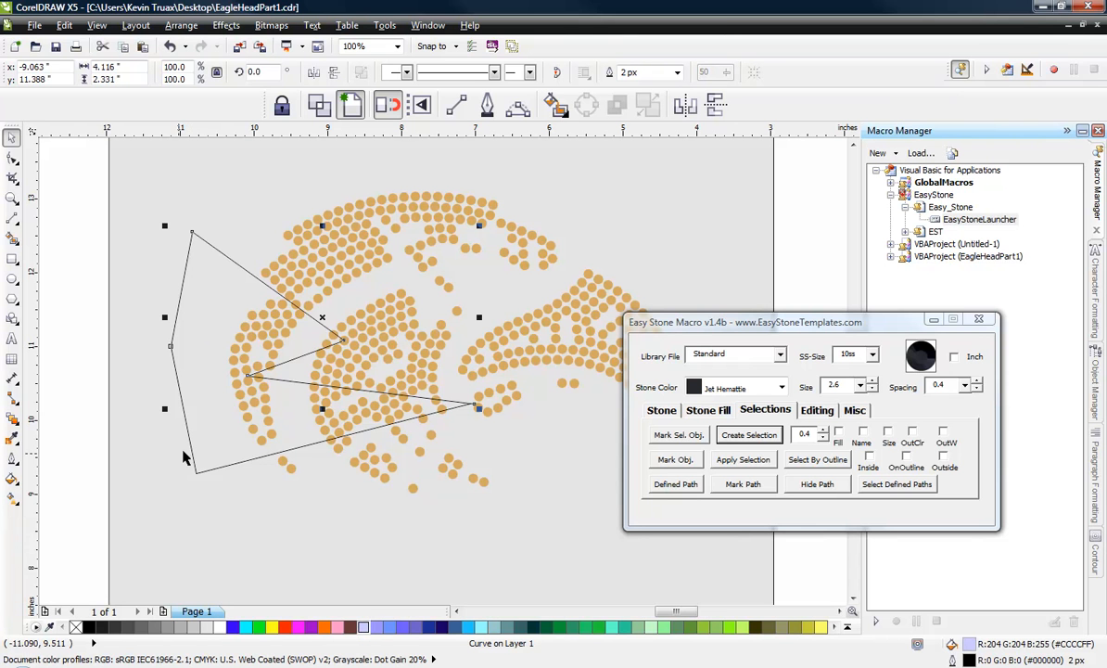
- Join the jagged outline's two curves into one closed path and check the closure with a temporary pale blue fill
{"action": "left_click", "coordinate": [263, 443], "text": "shift"}
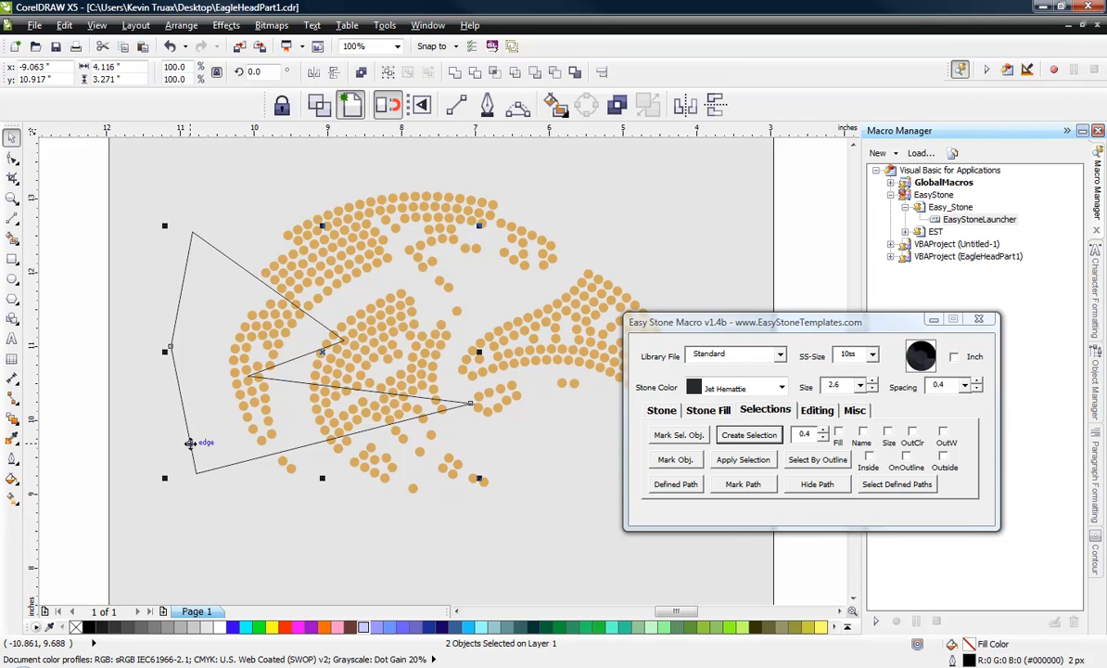
{"action": "left_click", "coordinate": [854, 412]}
{"action": "left_click", "coordinate": [818, 410]}
{"action": "left_click", "coordinate": [900, 435]}
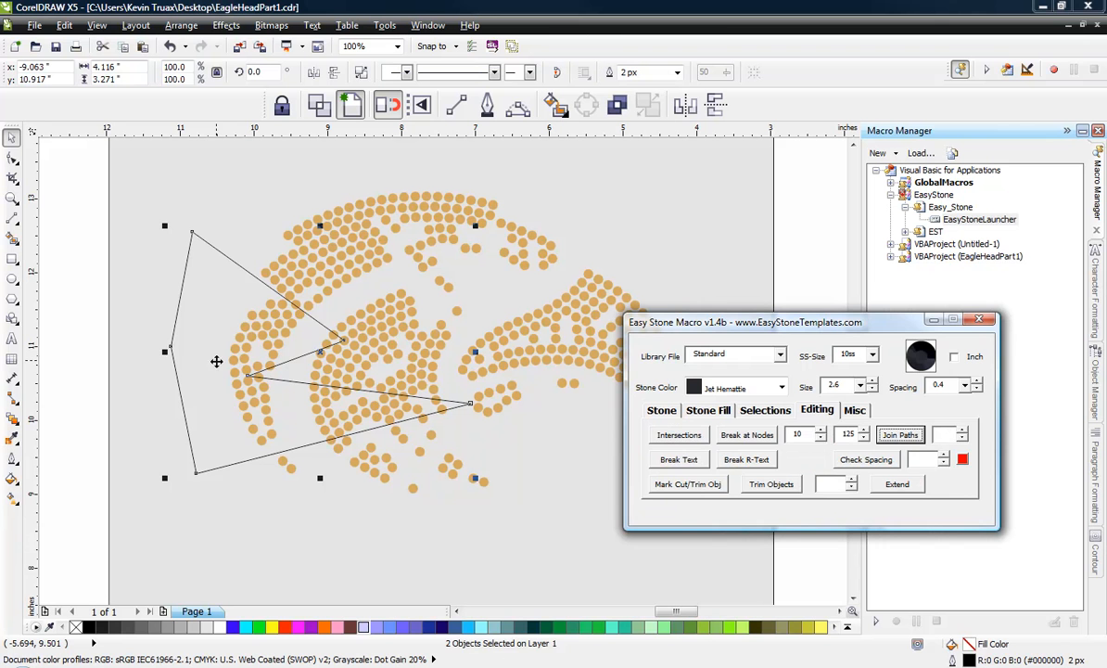
{"action": "left_click", "coordinate": [361, 626]}
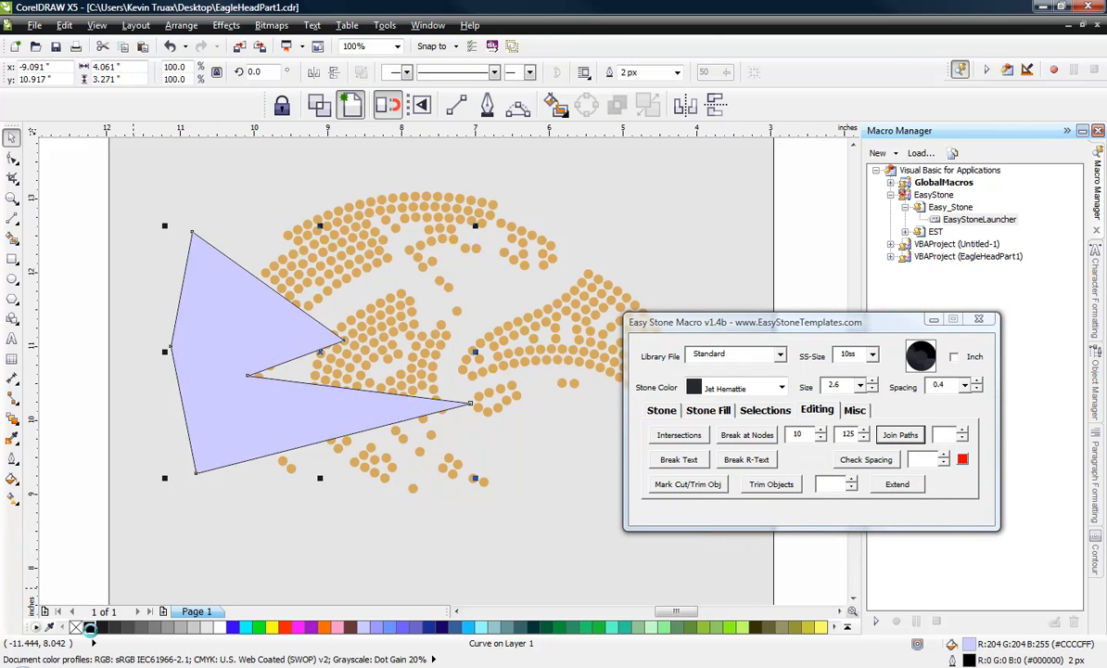
{"action": "left_click", "coordinate": [73, 627]}
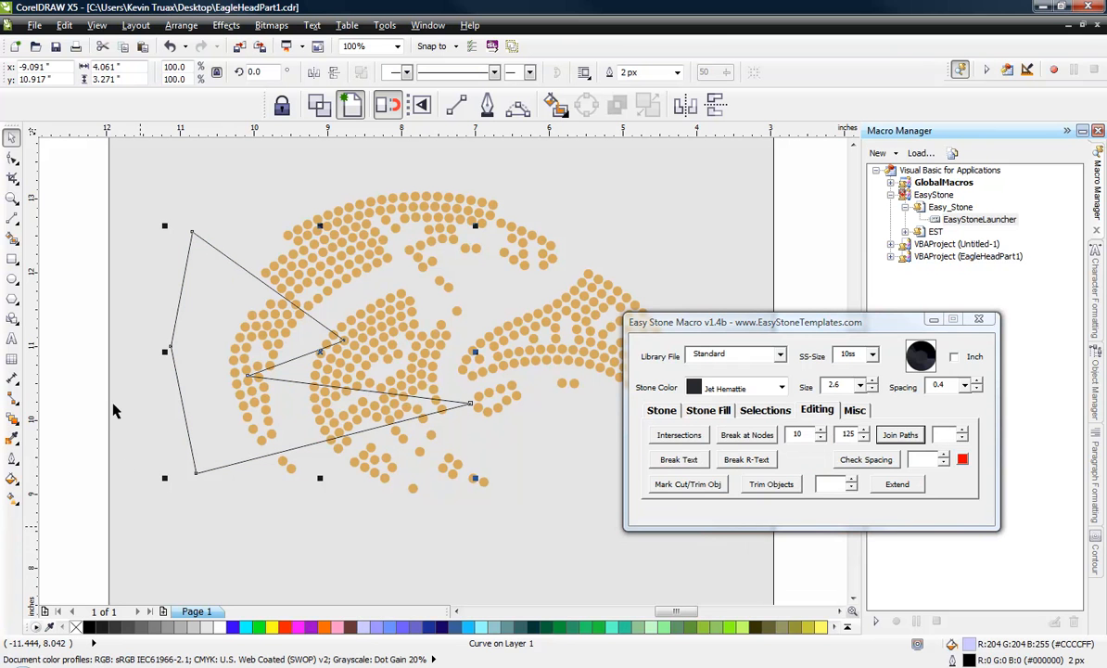
- Mark the closed jagged outline as the reference object for an Easy Stone selection by outline
{"action": "left_click", "coordinate": [765, 411]}
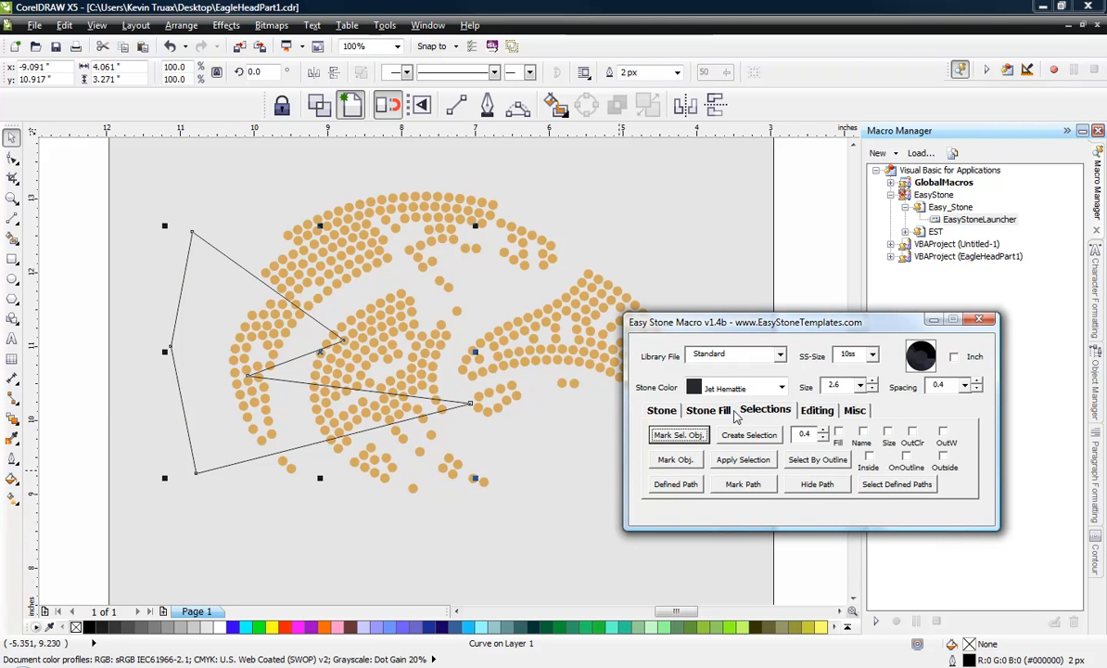
{"action": "left_click", "coordinate": [676, 459]}
{"action": "left_click", "coordinate": [72, 262]}
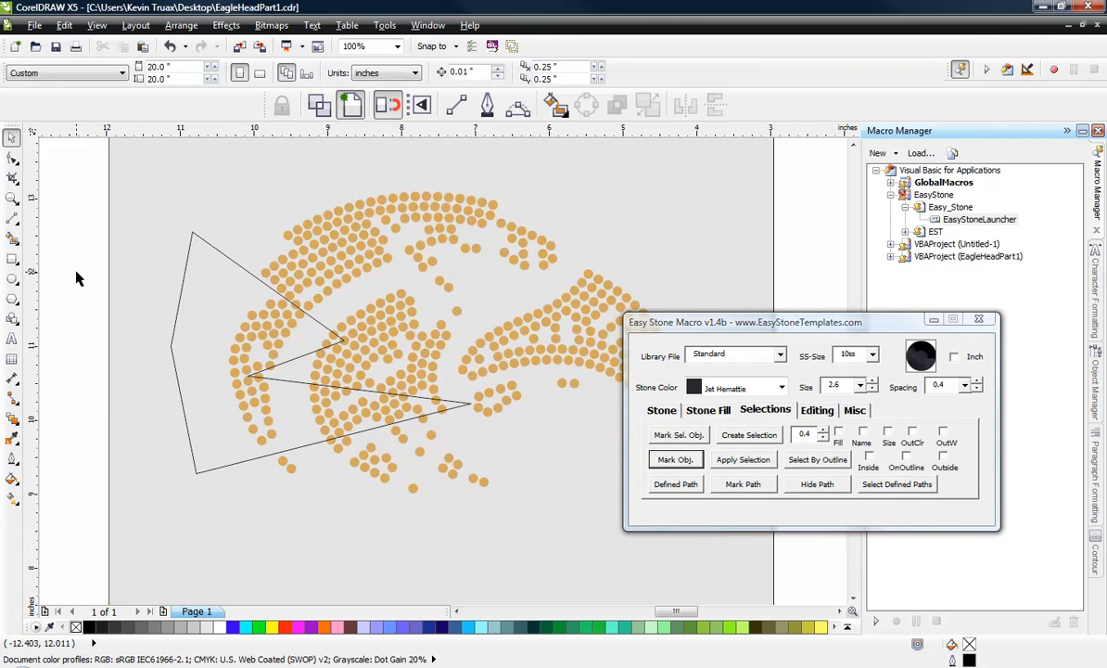
- Select the stones Inside the marked outline from all eagle stones and rename and fill them as Jet Hemattie, 10ss
{"action": "left_click_drag", "start_coordinate": [725, 503], "coordinate": [731, 535]}
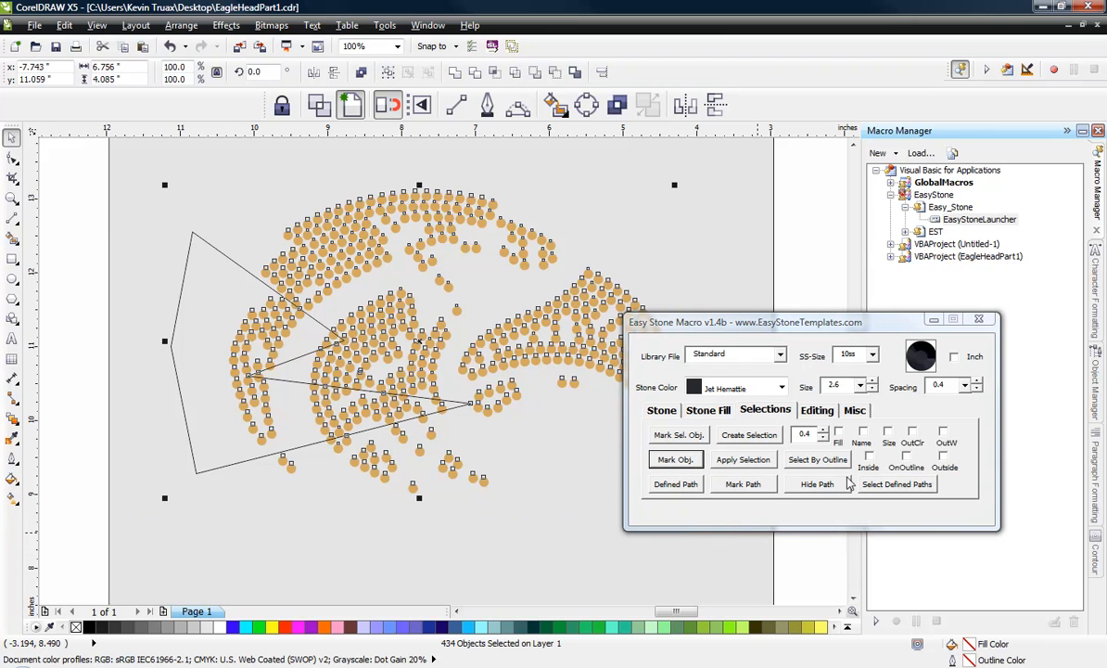
{"action": "left_click", "coordinate": [871, 463]}
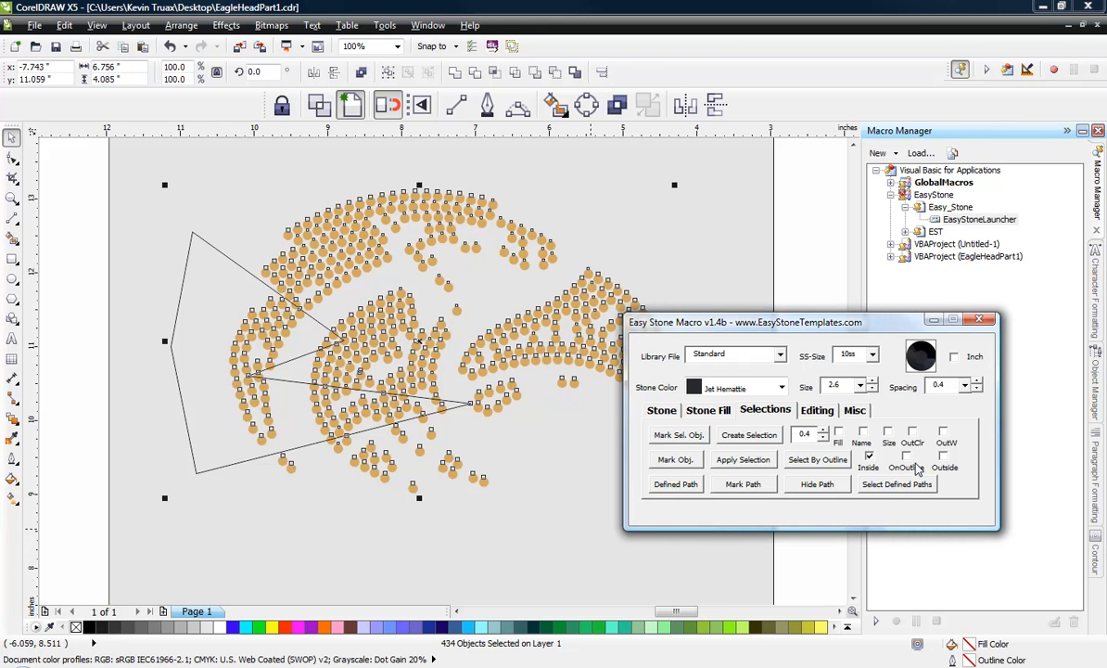
{"action": "left_click", "coordinate": [805, 460]}
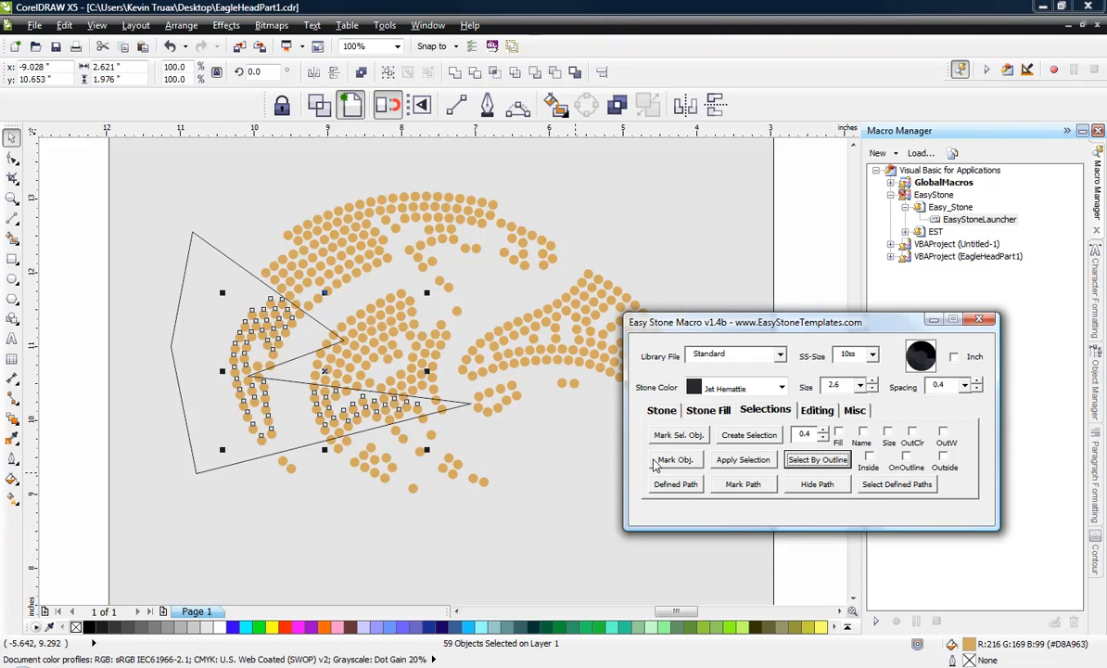
{"action": "left_click", "coordinate": [661, 411]}
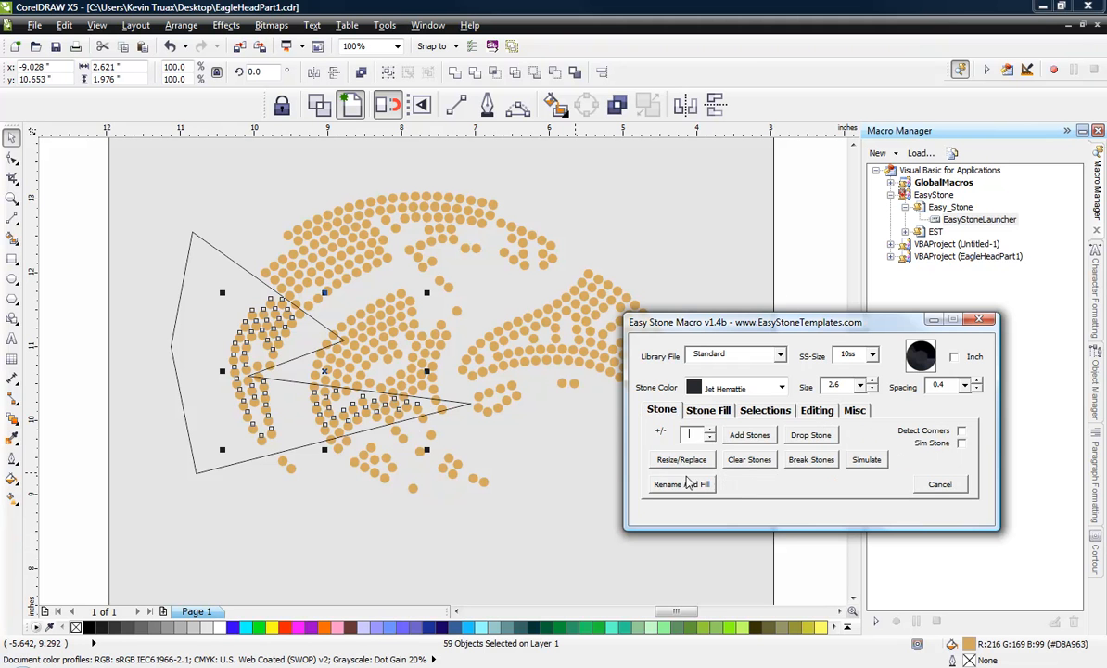
{"action": "left_click", "coordinate": [684, 485]}
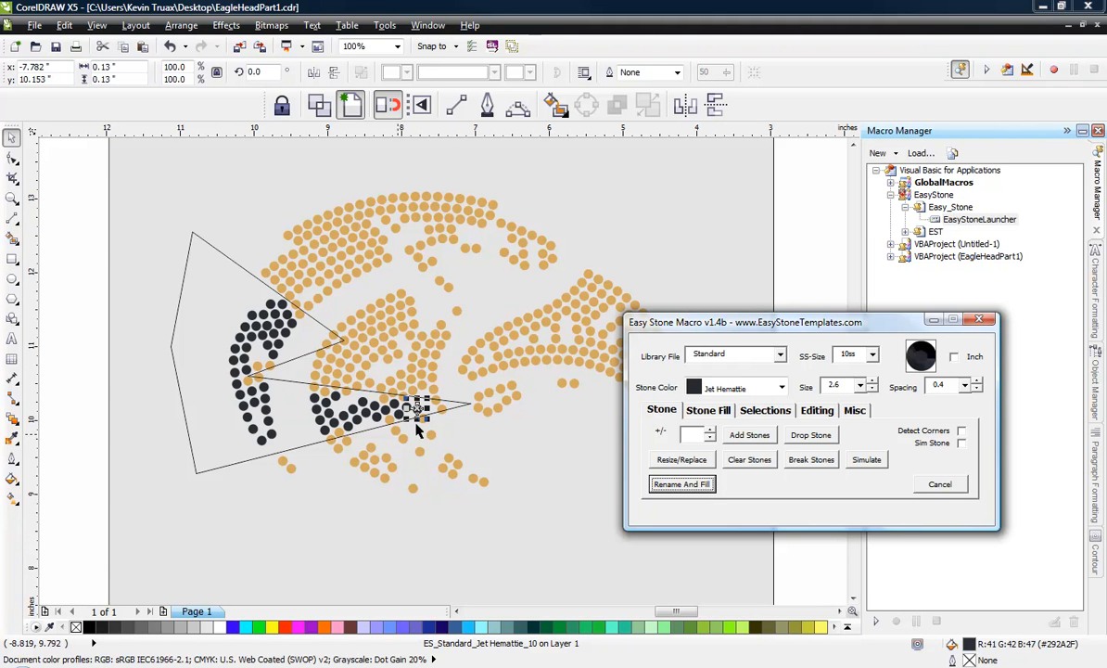
- Try different Inside, OnOutline and Outside combinations, leaving the Inside, Fill and Size selection options enabled
{"action": "left_click", "coordinate": [775, 411]}
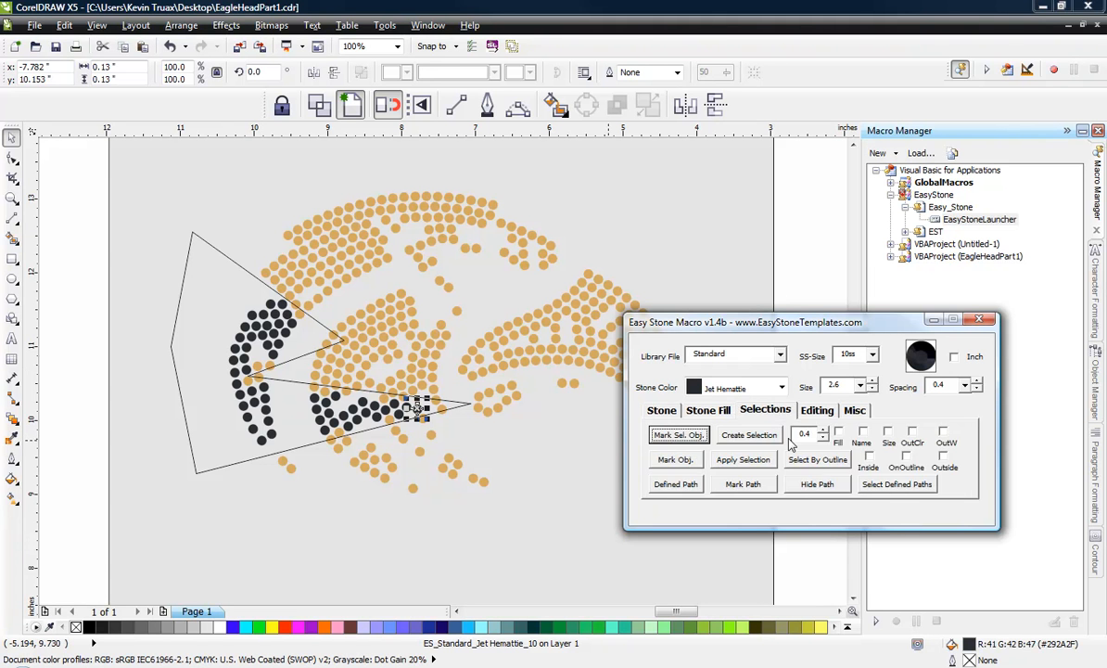
{"action": "left_click", "coordinate": [907, 457]}
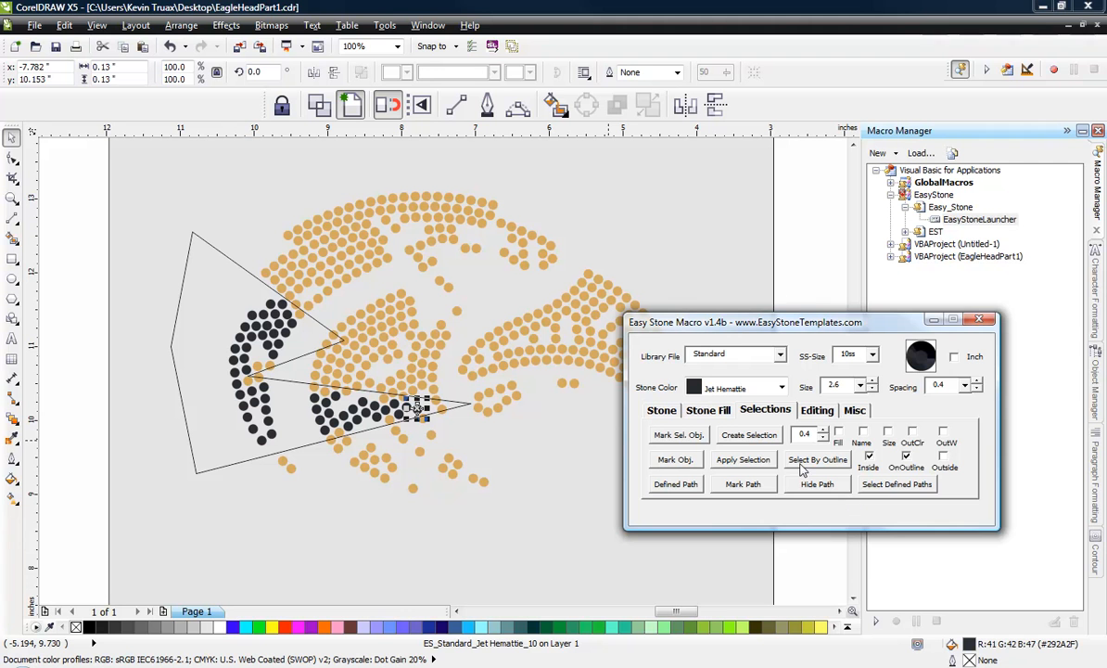
{"action": "left_click", "coordinate": [869, 456]}
{"action": "left_click", "coordinate": [943, 455]}
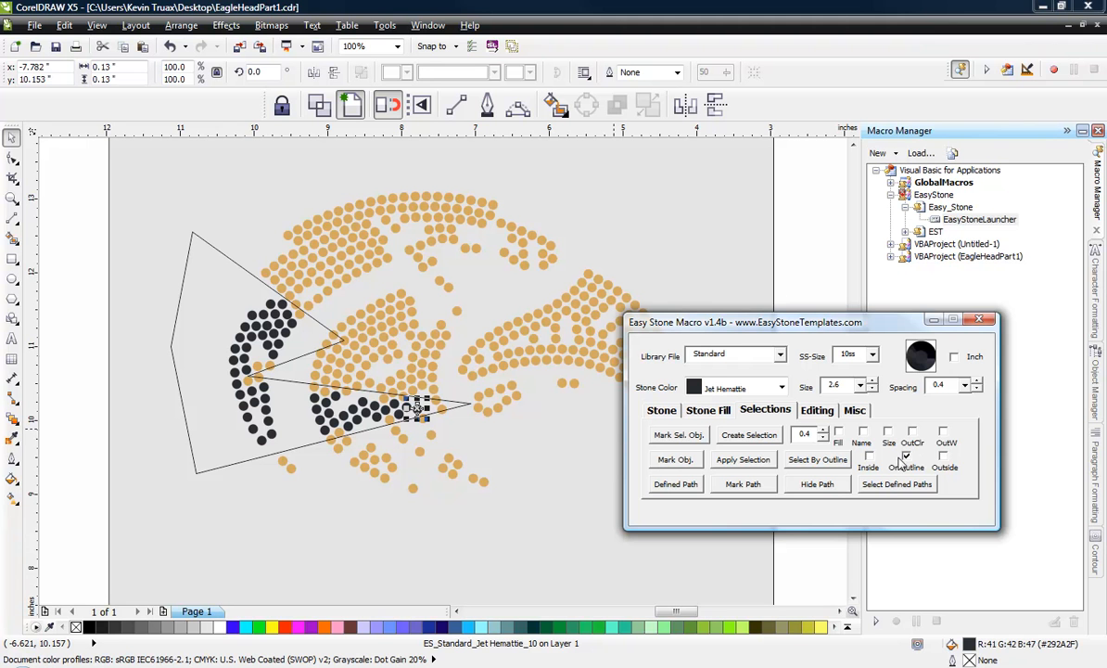
{"action": "left_click", "coordinate": [869, 456]}
{"action": "left_click", "coordinate": [839, 434]}
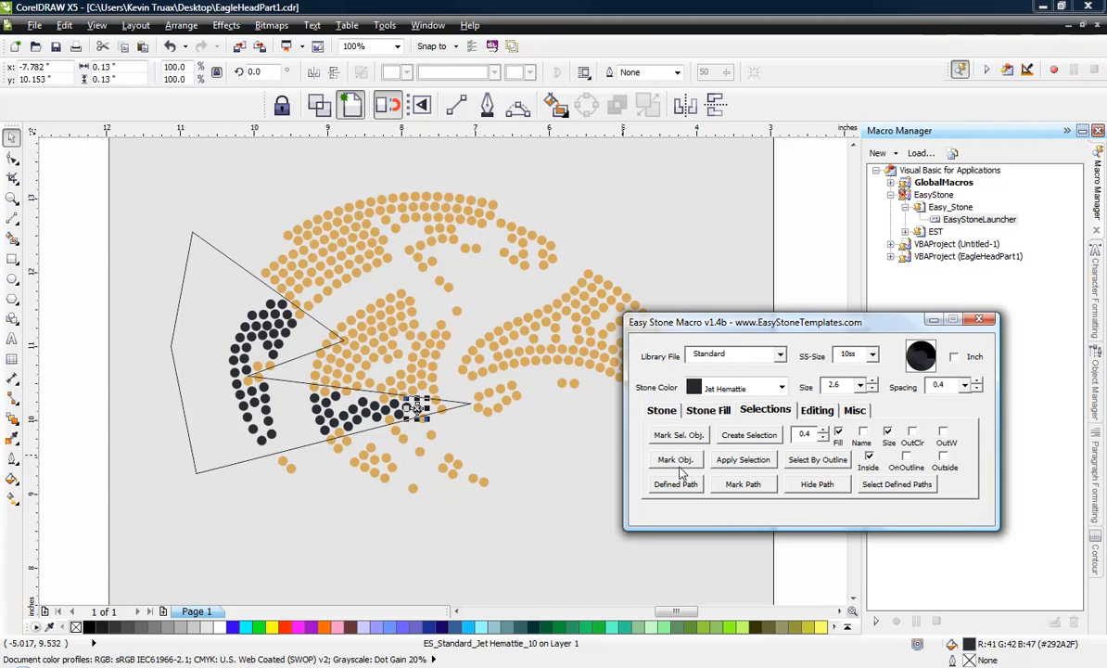
- Move the jagged outline over the brow and beak area and place a copy of it over the back of the head
{"action": "left_click", "coordinate": [186, 306]}
{"action": "left_click_drag", "start_coordinate": [258, 292], "coordinate": [436, 202]}
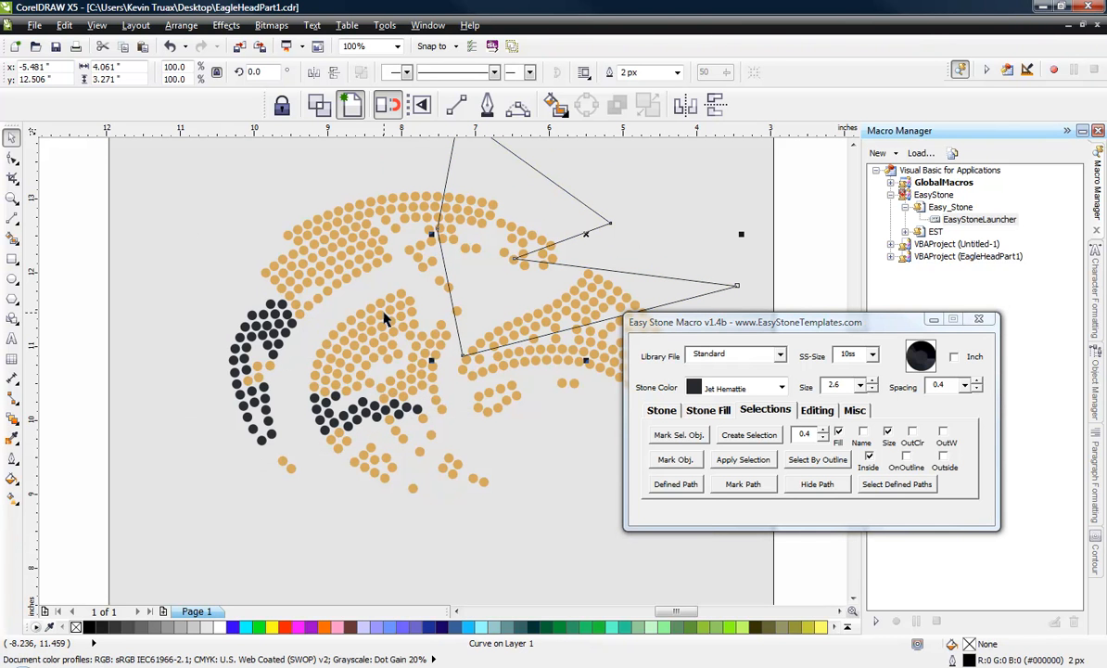
{"action": "left_click_drag", "start_coordinate": [495, 314], "coordinate": [240, 467]}
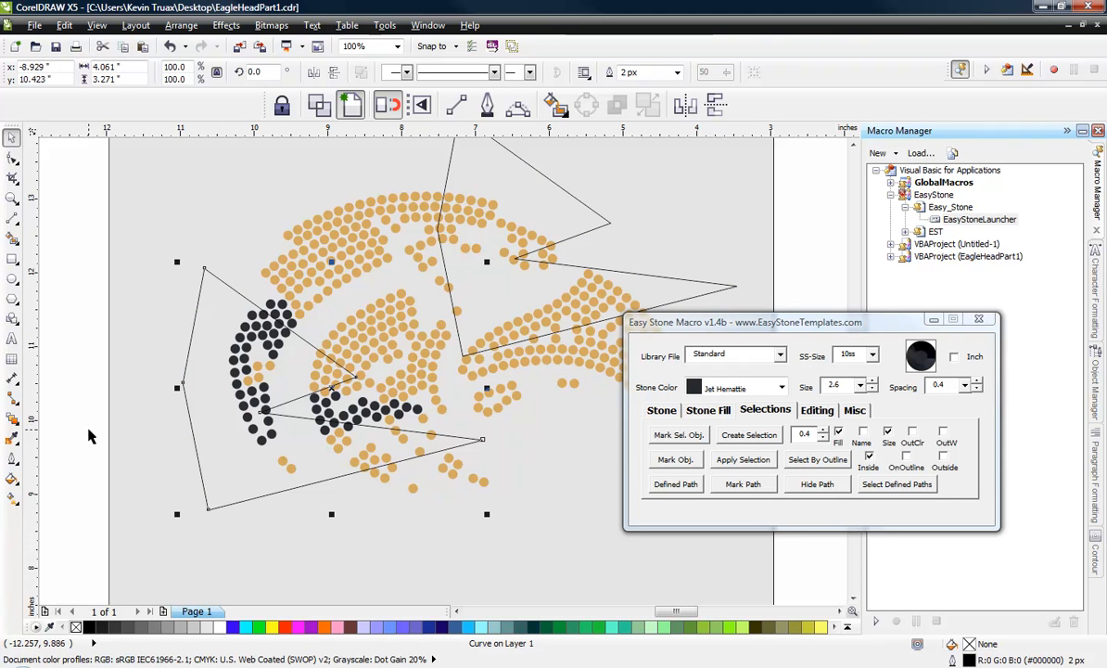
- Mark both jagged outlines as reference objects and select the eagle stones by outline with only the Inside option enabled
{"action": "left_click", "coordinate": [508, 167], "text": "shift"}
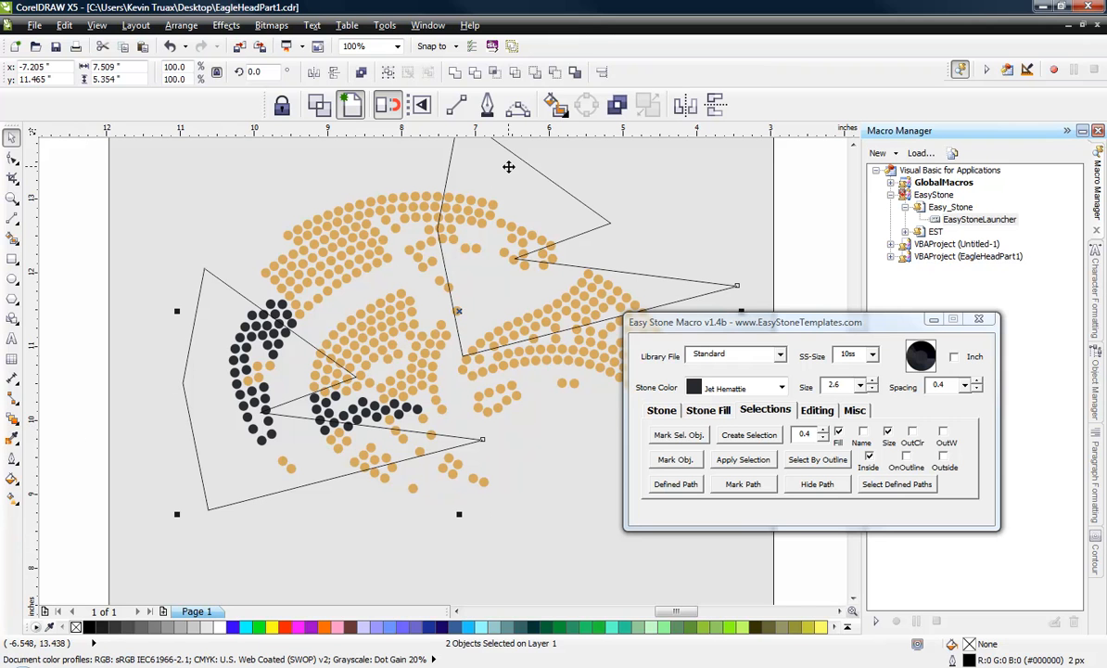
{"action": "left_click", "coordinate": [676, 459]}
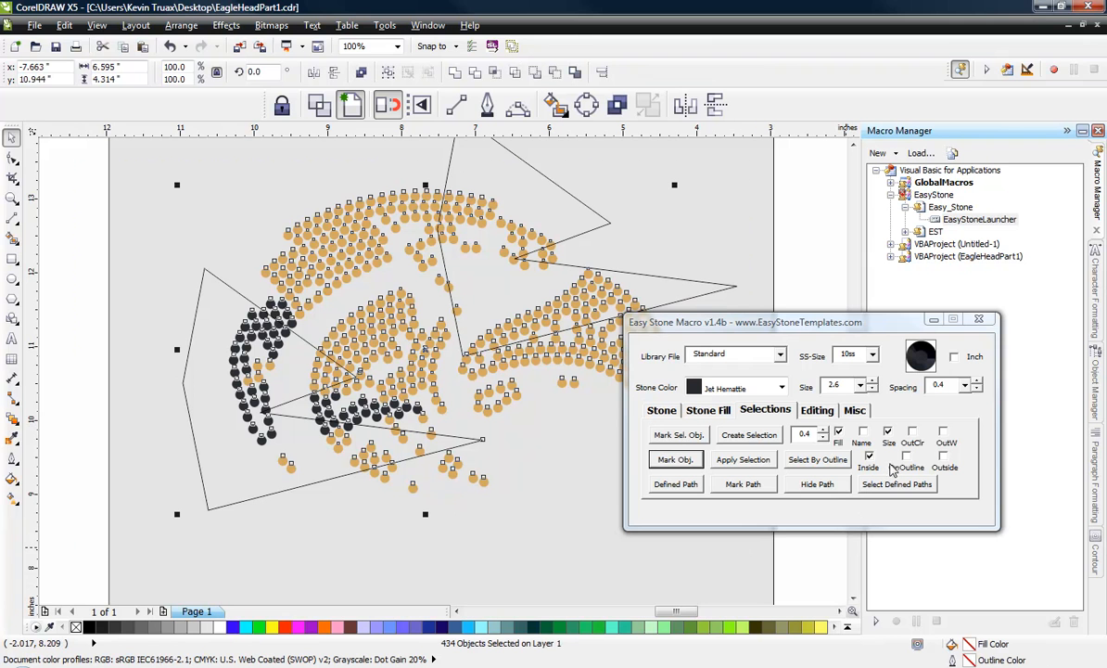
{"action": "left_click", "coordinate": [887, 432]}
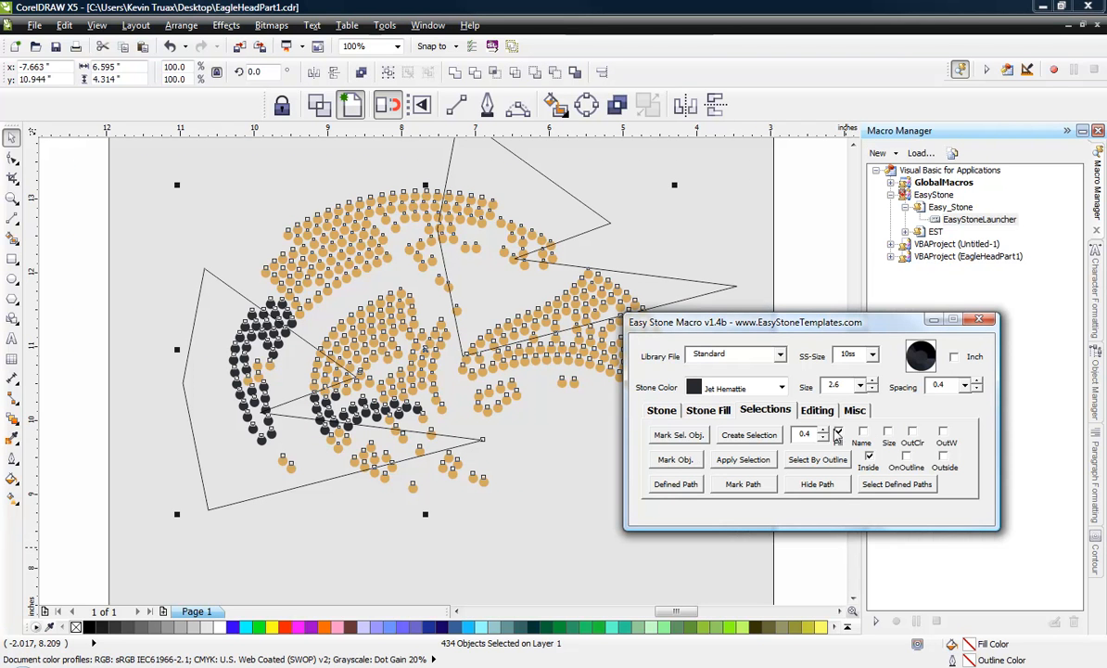
{"action": "left_click", "coordinate": [840, 432]}
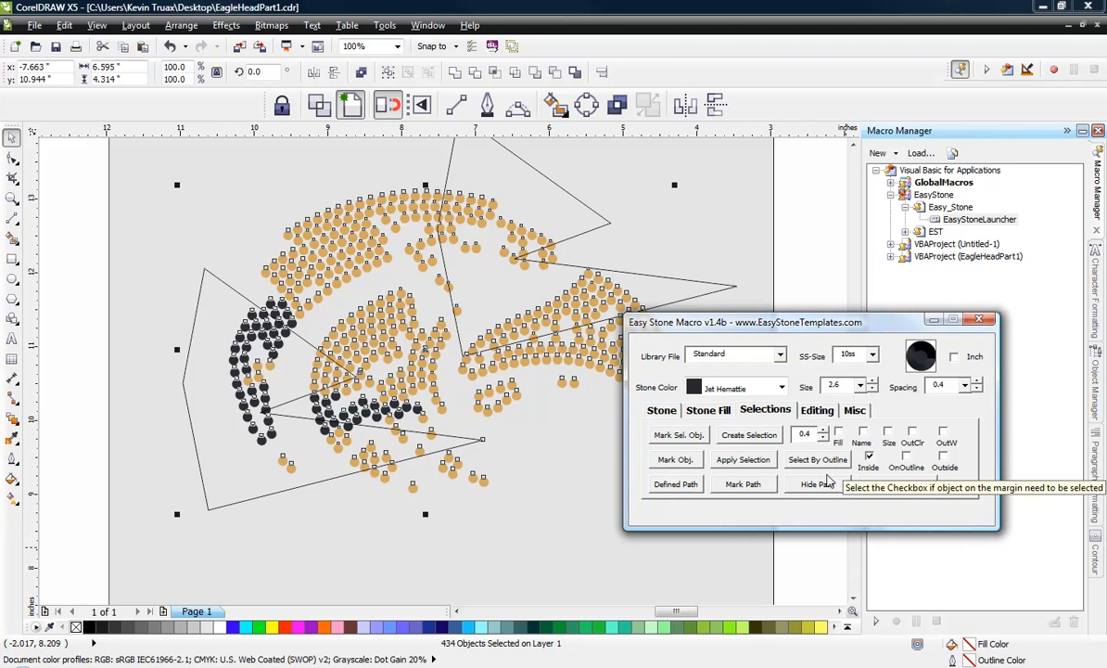
{"action": "left_click", "coordinate": [816, 463]}
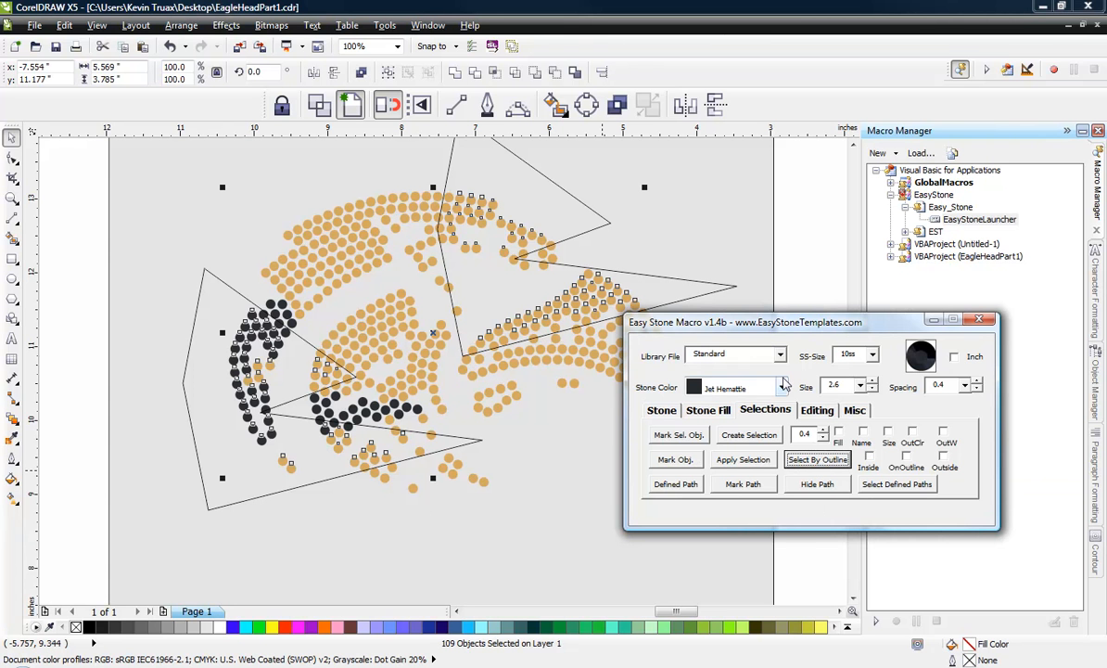
- Rename and fill the selected stones inside both outlines as Dark Siam, 10ss, and clear the view of the beak
{"action": "left_click", "coordinate": [733, 387]}
{"action": "left_click", "coordinate": [721, 407]}
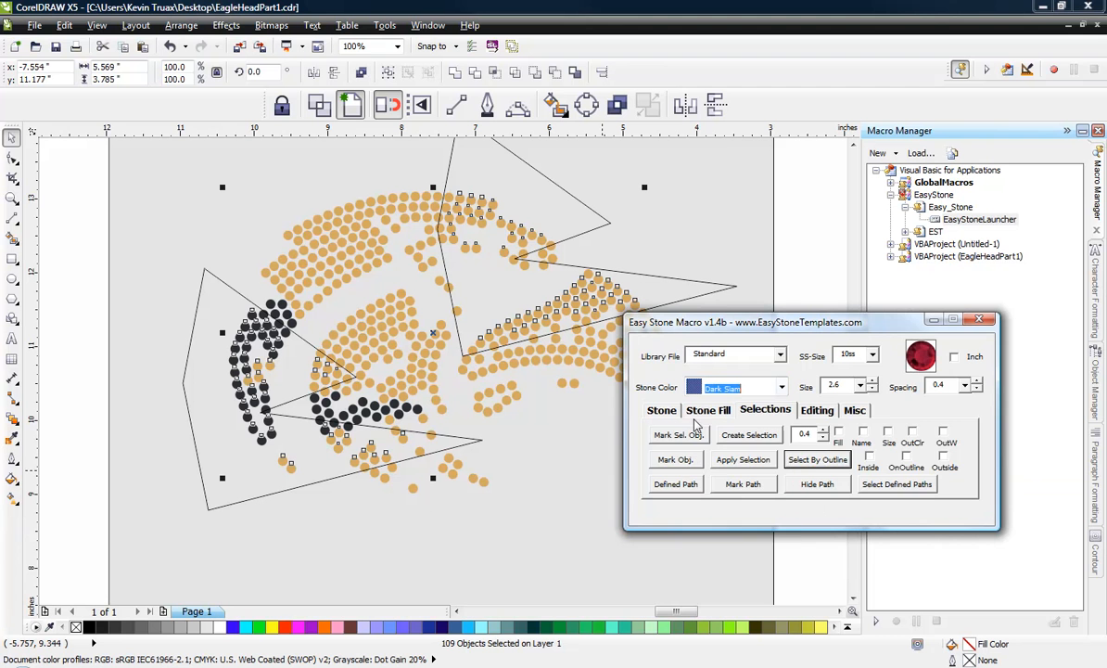
{"action": "left_click", "coordinate": [664, 412]}
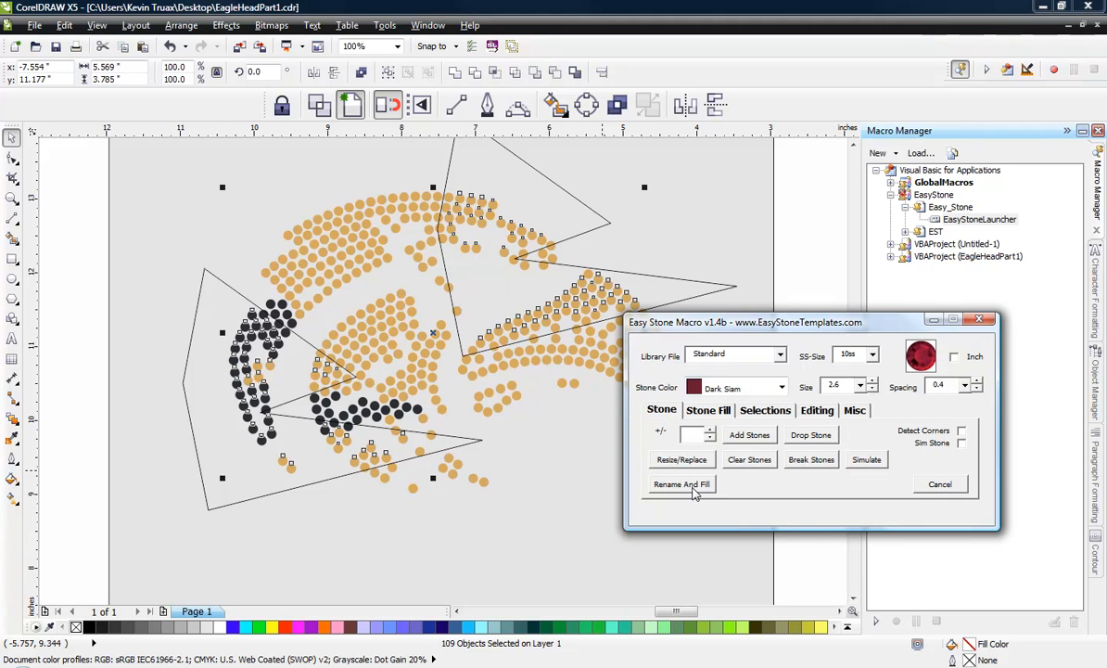
{"action": "left_click", "coordinate": [682, 483]}
{"action": "left_click_drag", "start_coordinate": [733, 330], "coordinate": [819, 354]}
{"action": "left_click", "coordinate": [85, 363]}
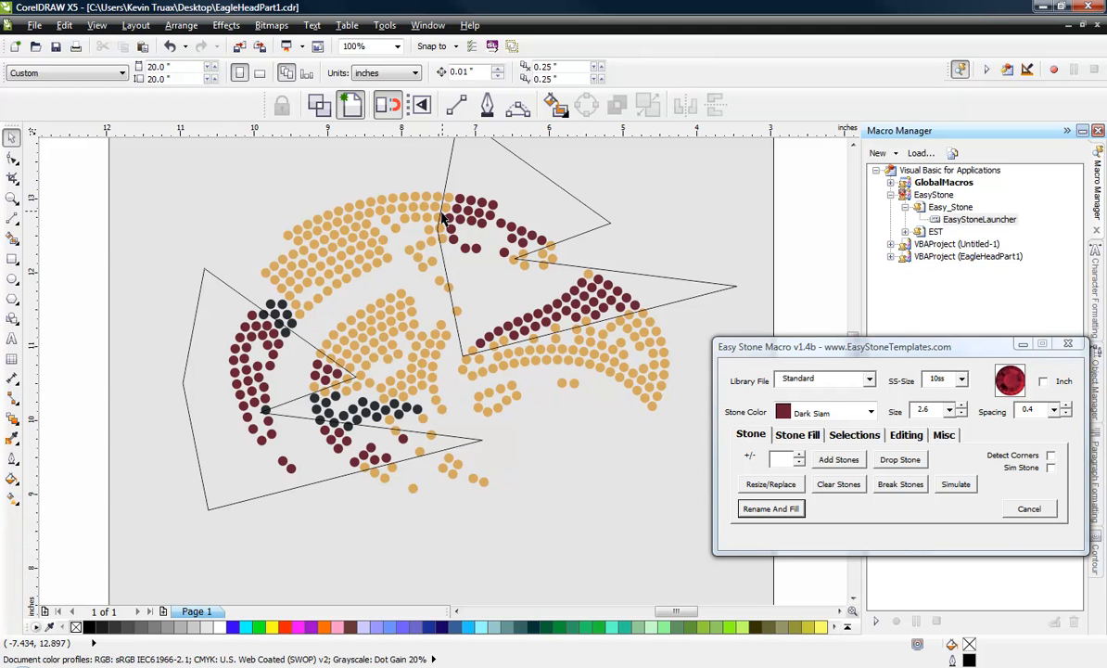
- Enable the OnOutline selection option and clear it again
{"action": "left_click", "coordinate": [854, 435]}
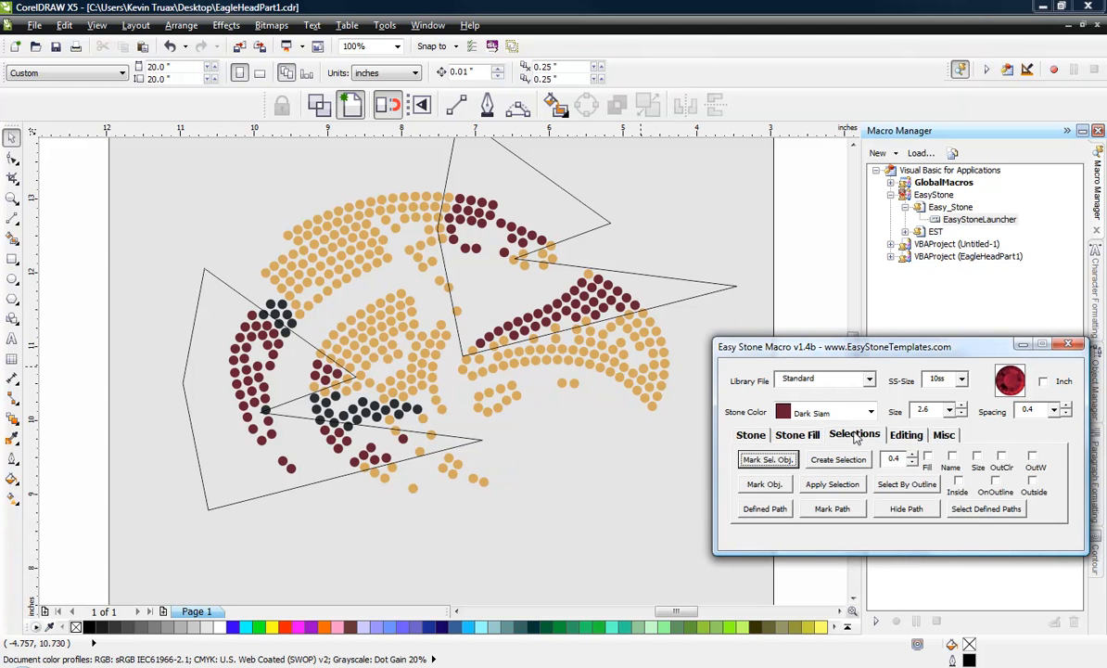
{"action": "left_click", "coordinate": [992, 487]}
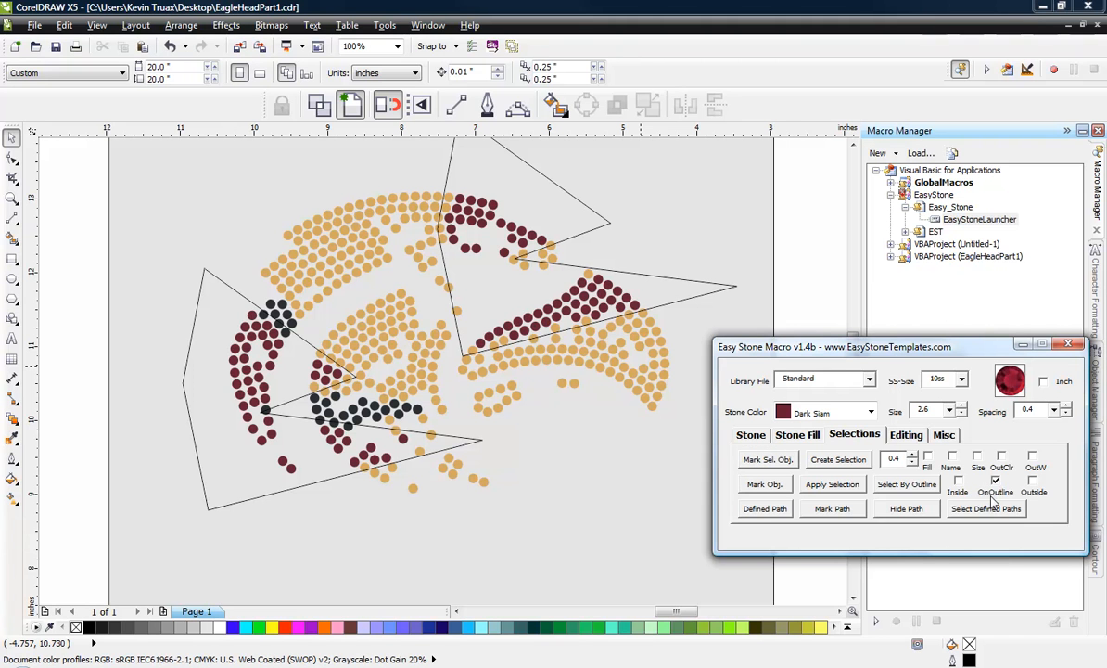
{"action": "left_click", "coordinate": [995, 489]}
{"action": "left_click_drag", "start_coordinate": [933, 356], "coordinate": [904, 383]}
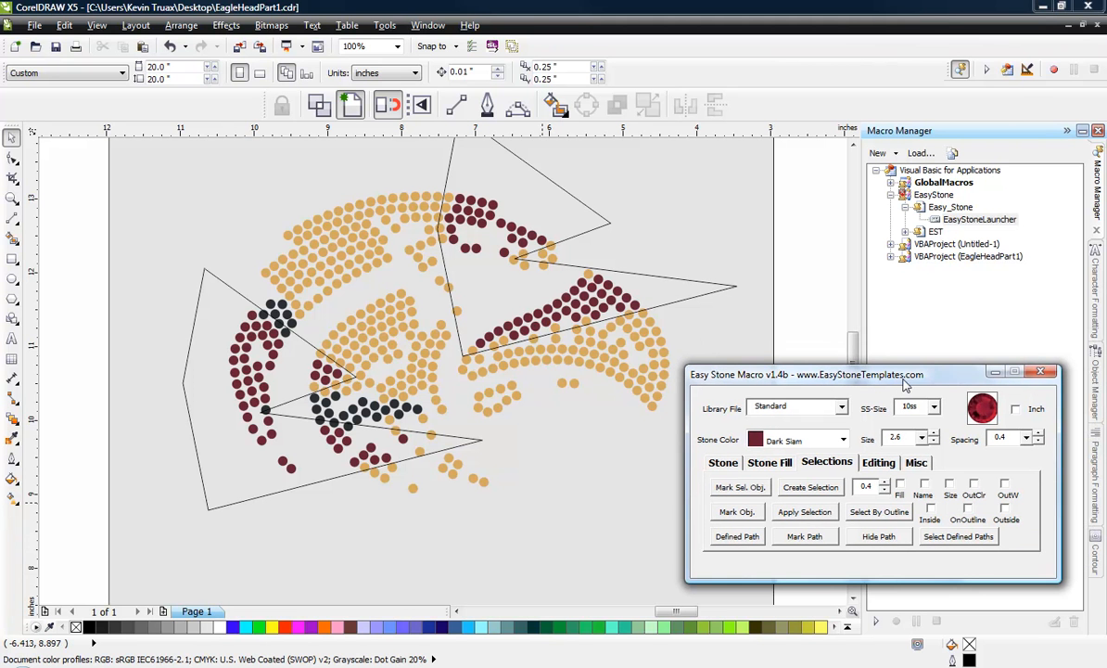